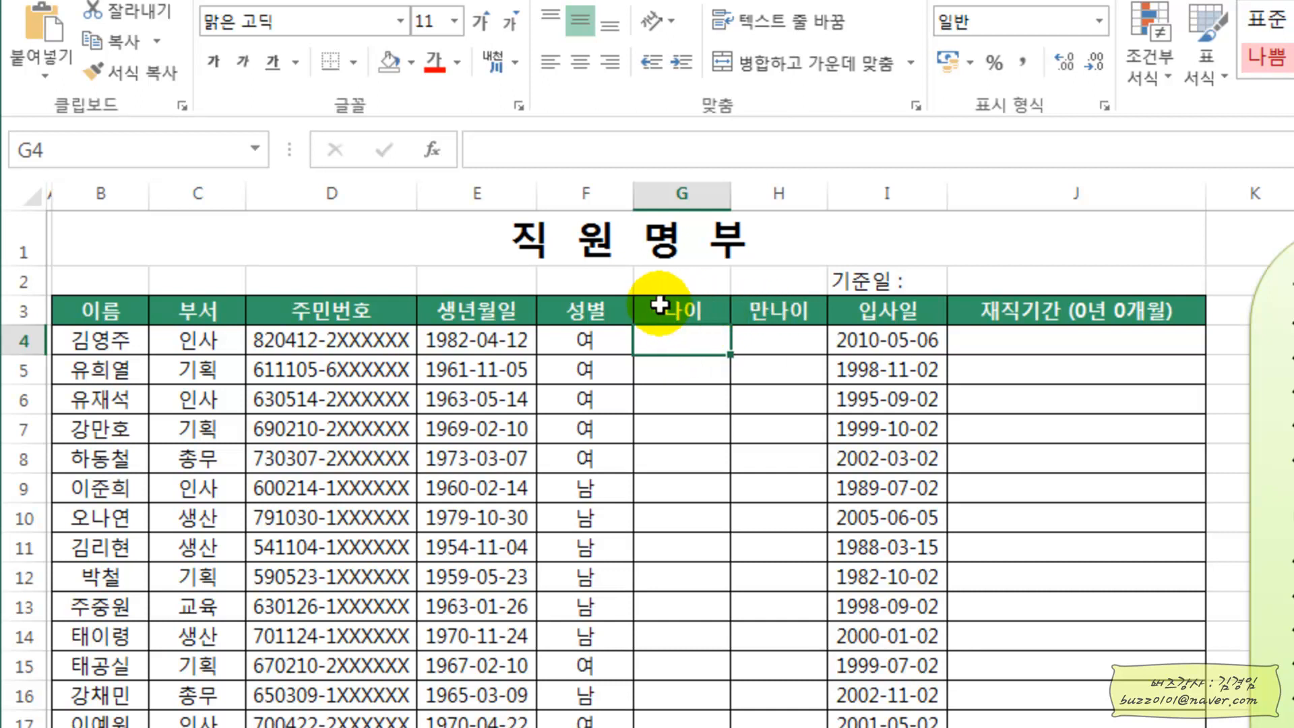
Change the 나이 column heading in G3 to 연나이.
left_click(656, 304)
type("연")
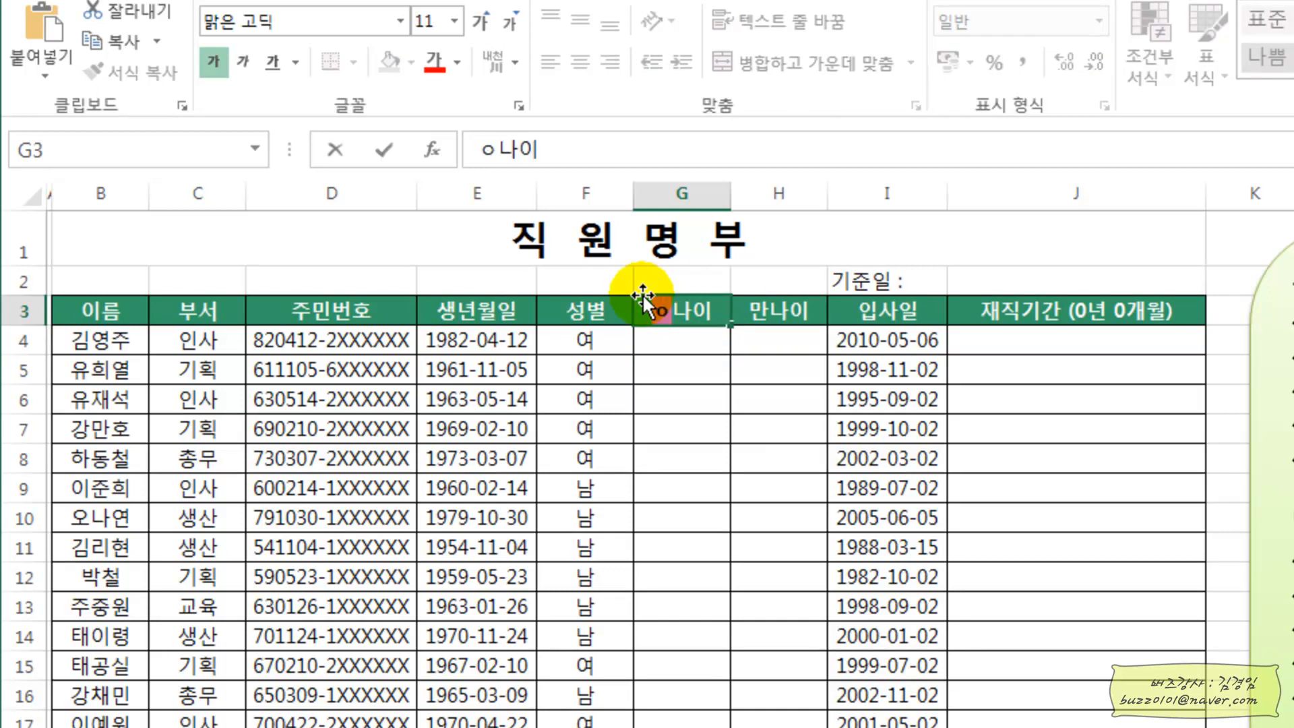
key("Return")
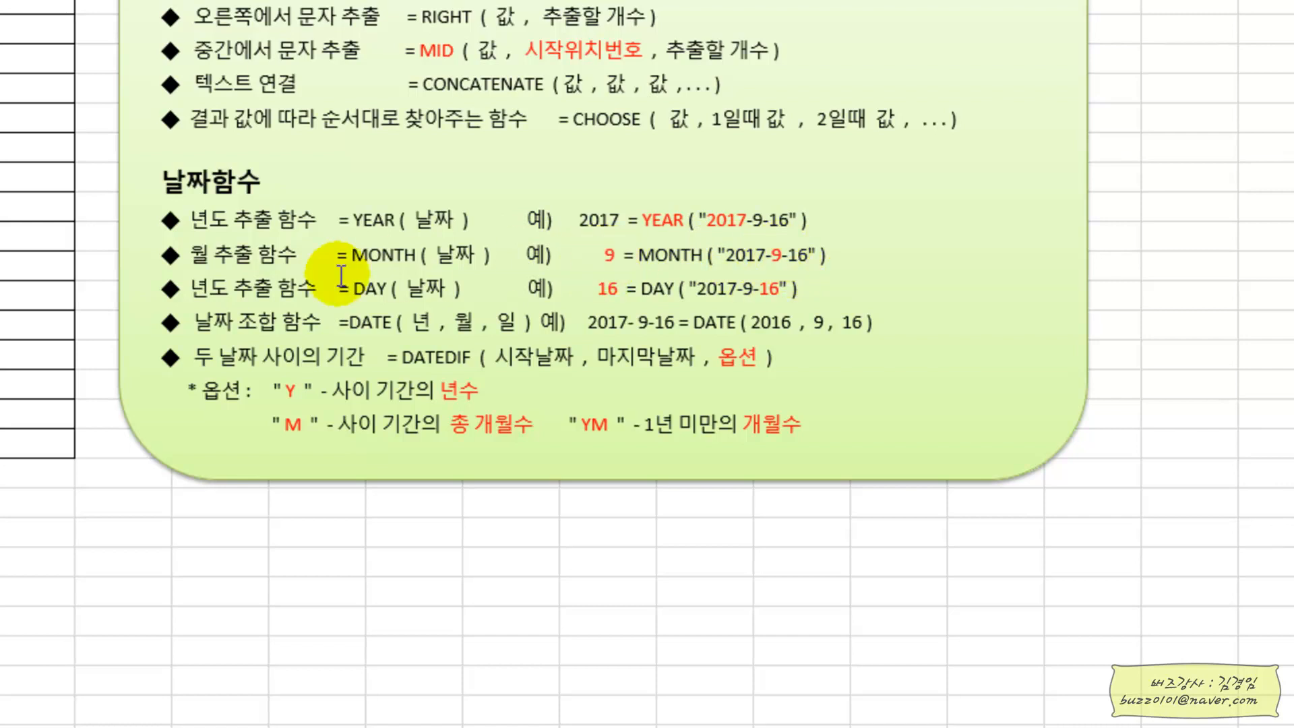
In the date function notes, correct the DAY entry's description from 년도 추출 함수 to 일 추출 함수.
left_click_drag(200, 290, 236, 292)
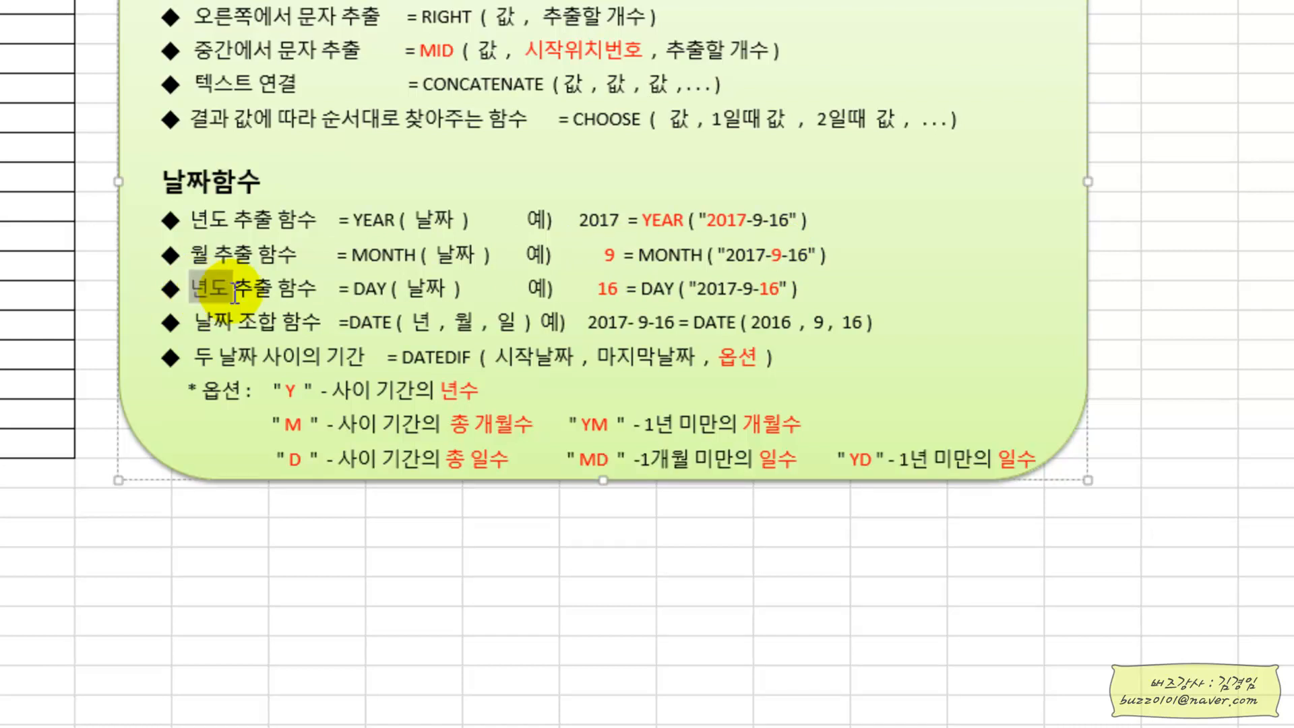
type("일")
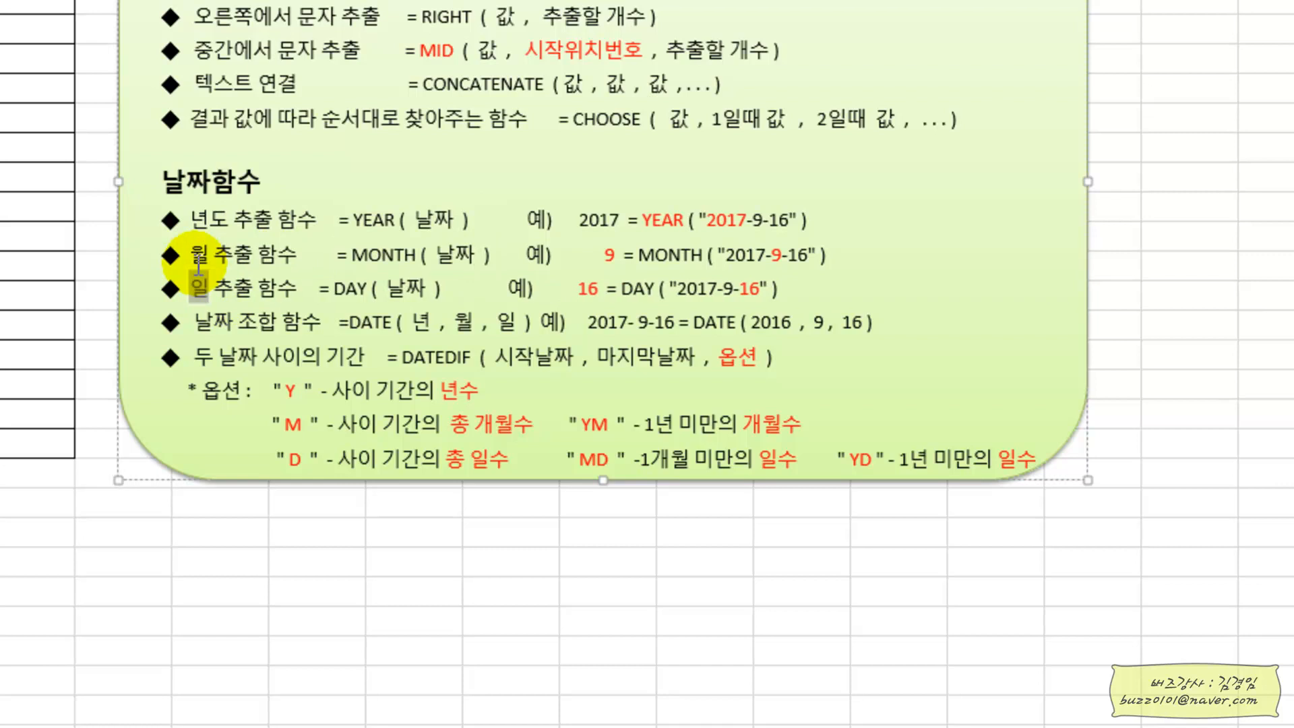
left_click(254, 283)
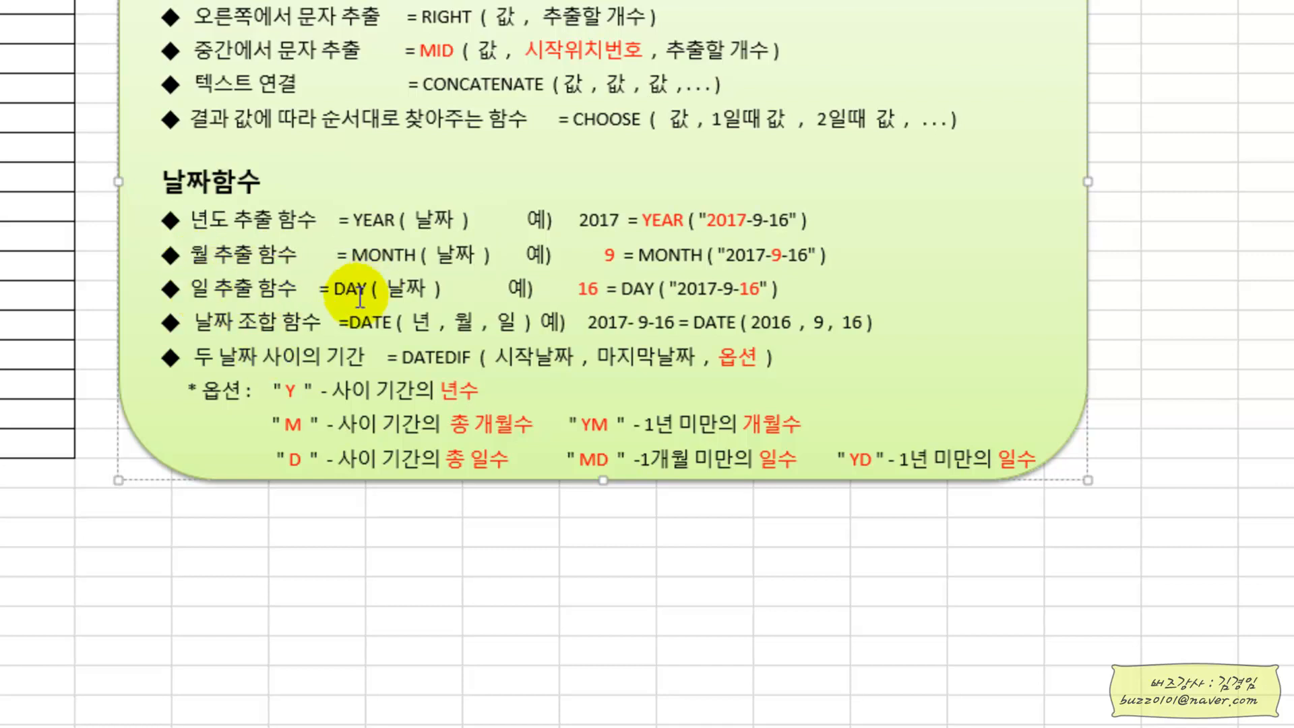
left_click(492, 286)
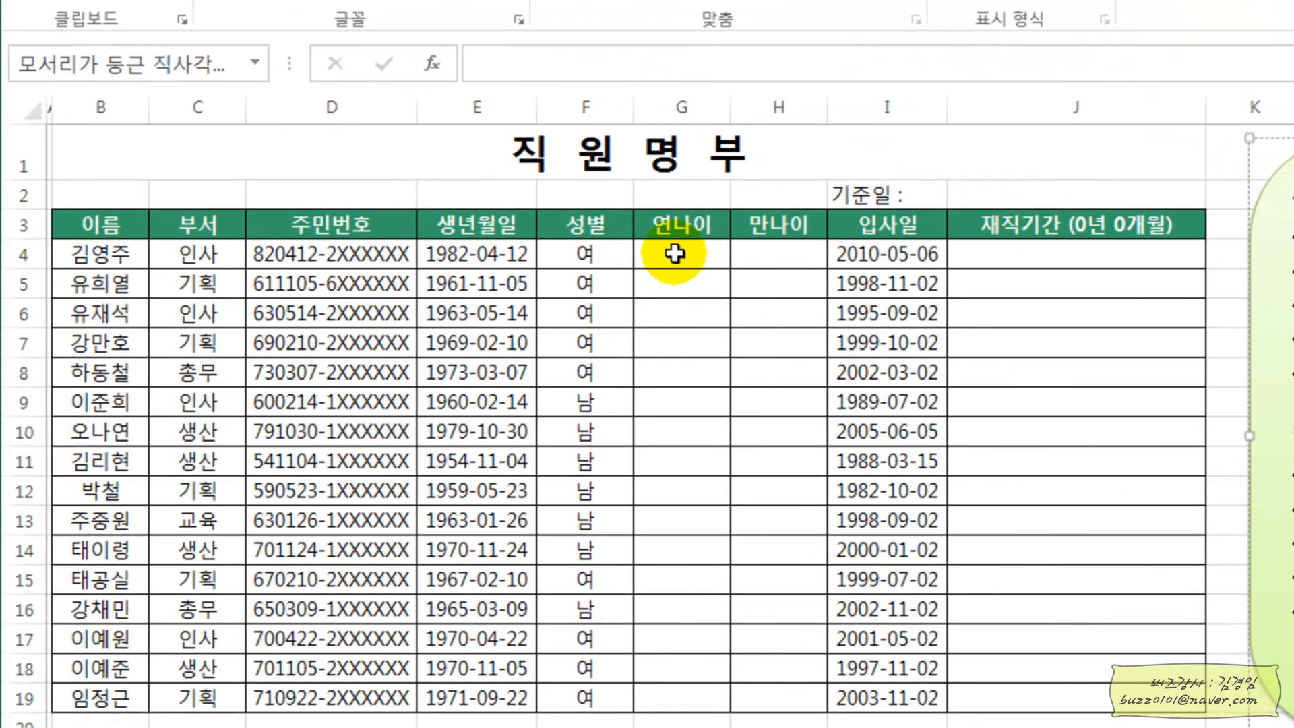
Enter the current date, 2017-09-17, in J2 as the 기준일 reference date.
left_click(674, 254)
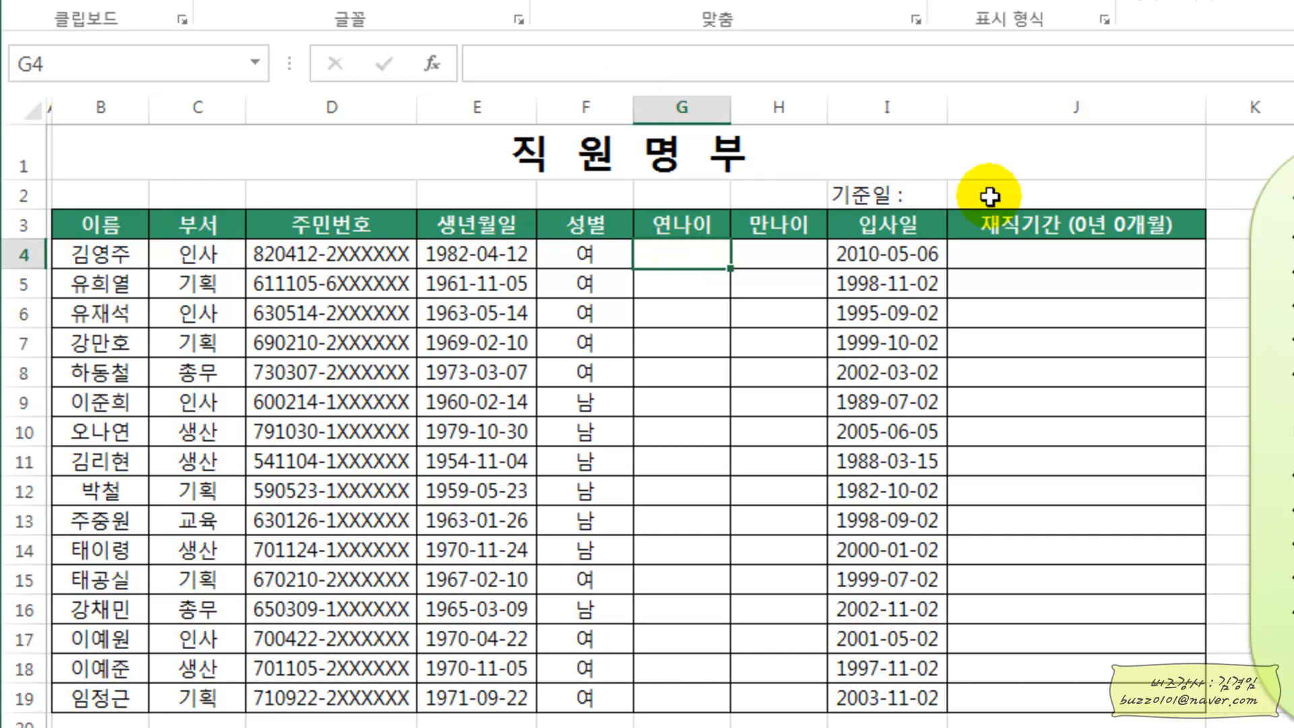
left_click(1125, 191)
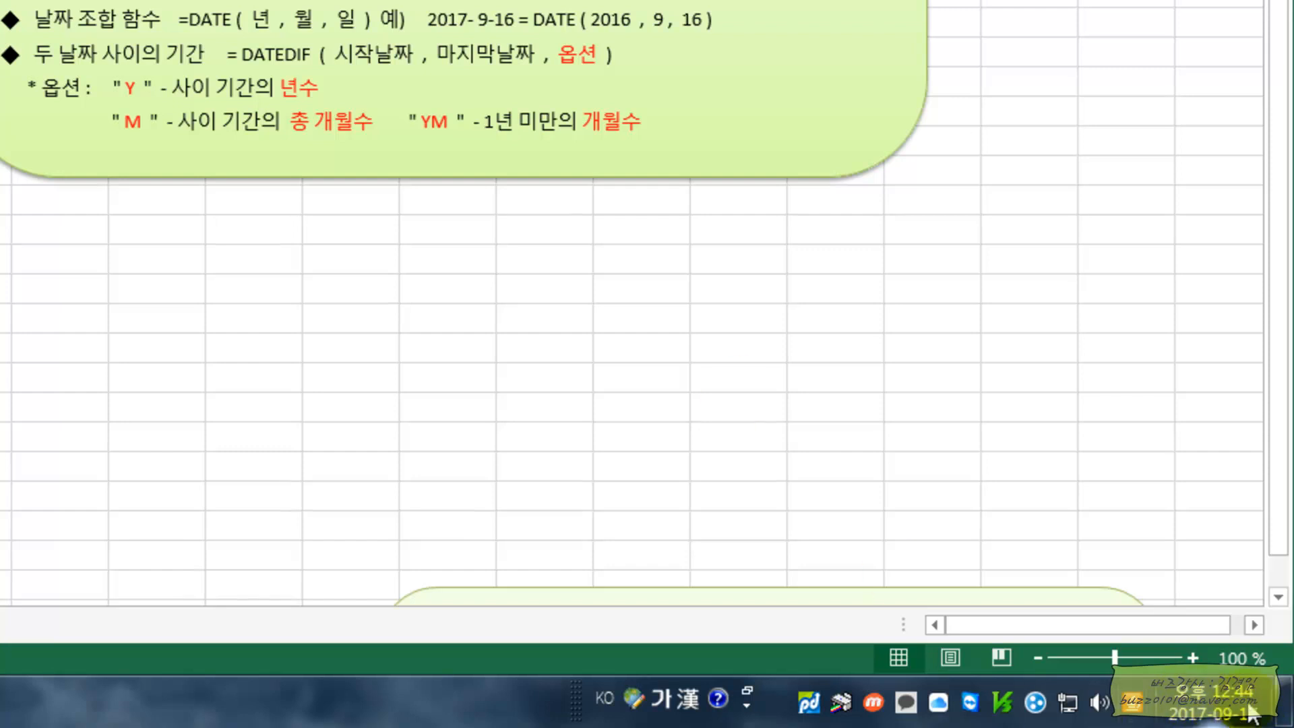
mouse_move(1252, 713)
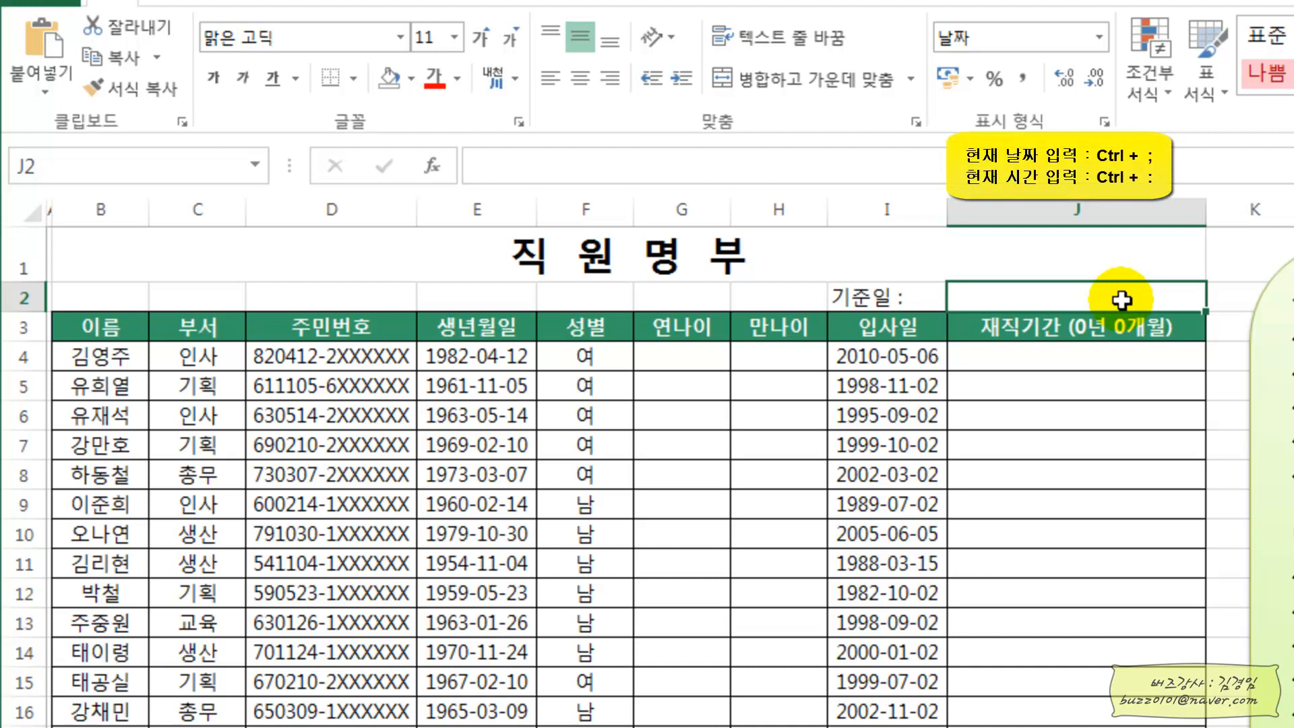
key("ctrl+semicolon")
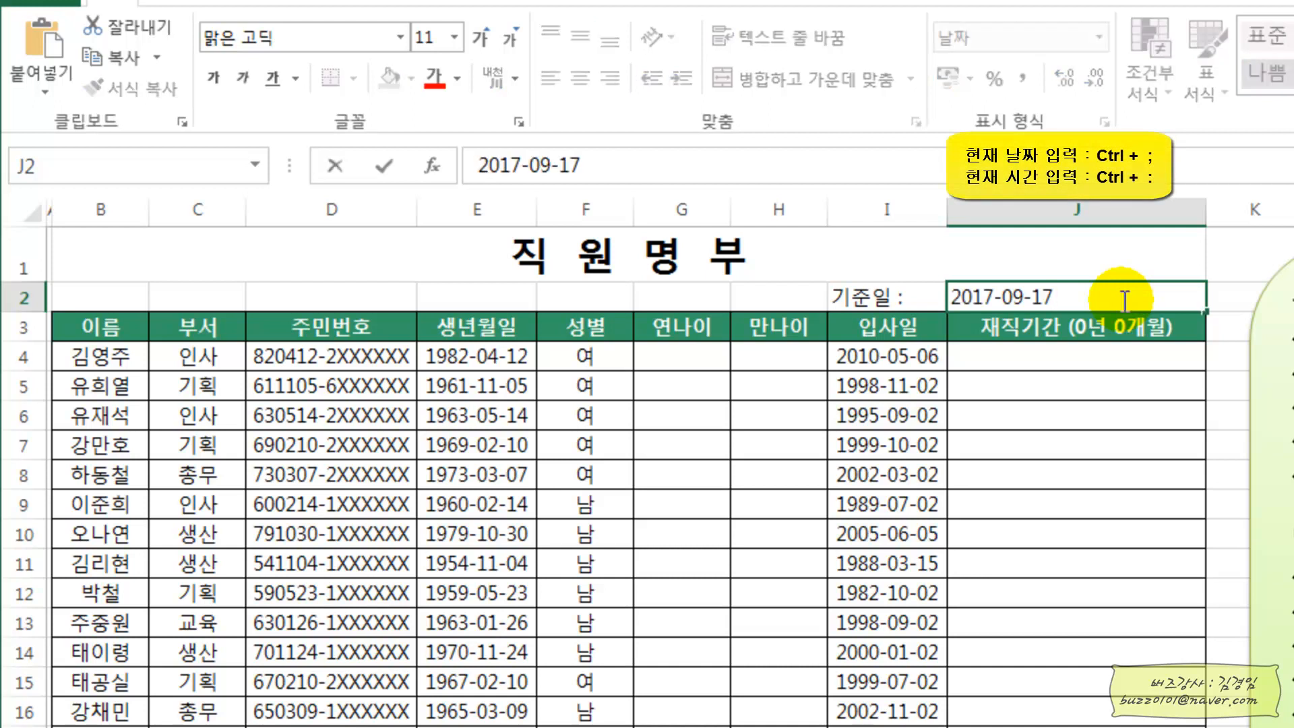
key("Return")
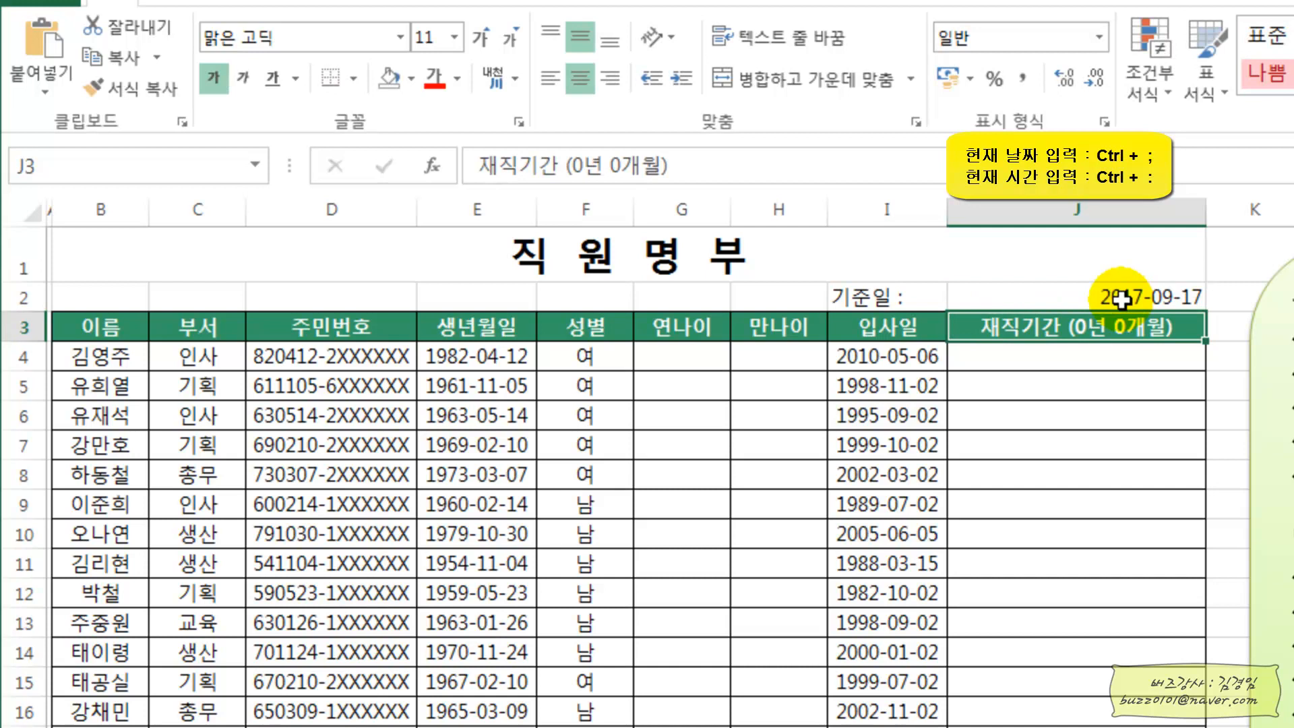
left_click(1120, 298)
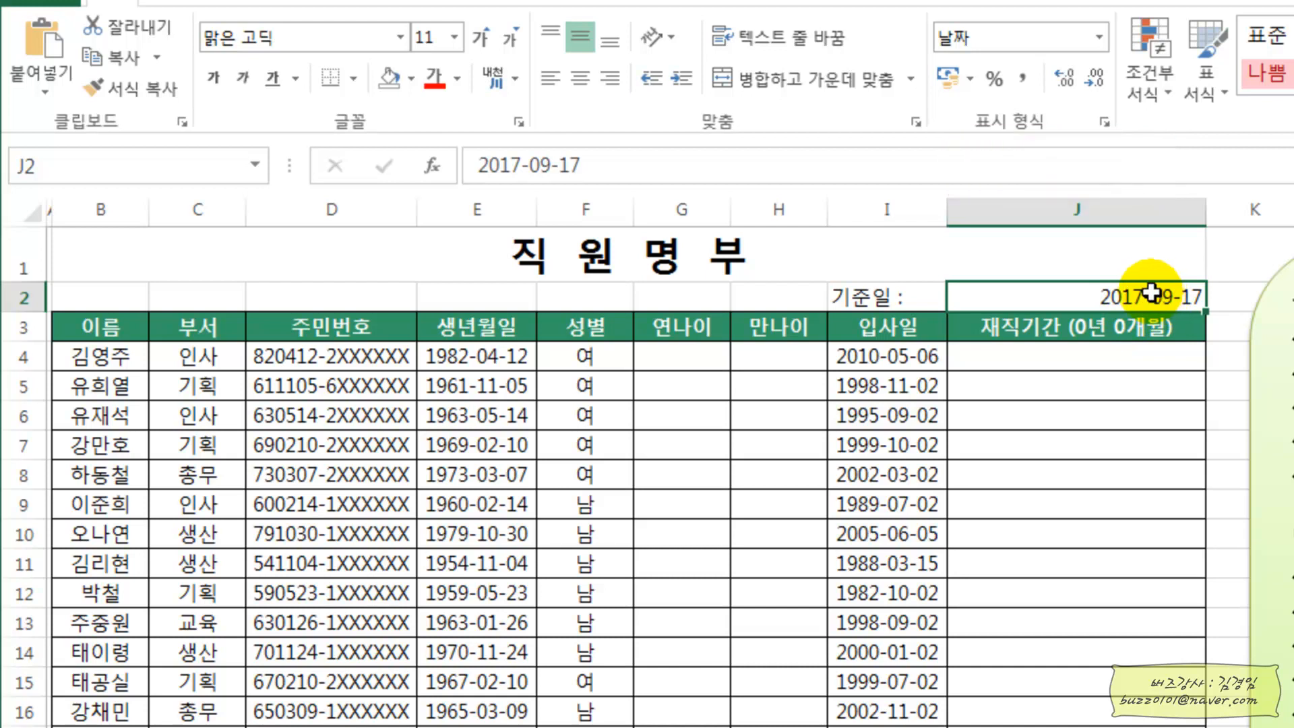
Enter =YEAR(J2) in G4 using the YEAR function's arguments dialog to extract the reference date's year.
left_click(680, 361)
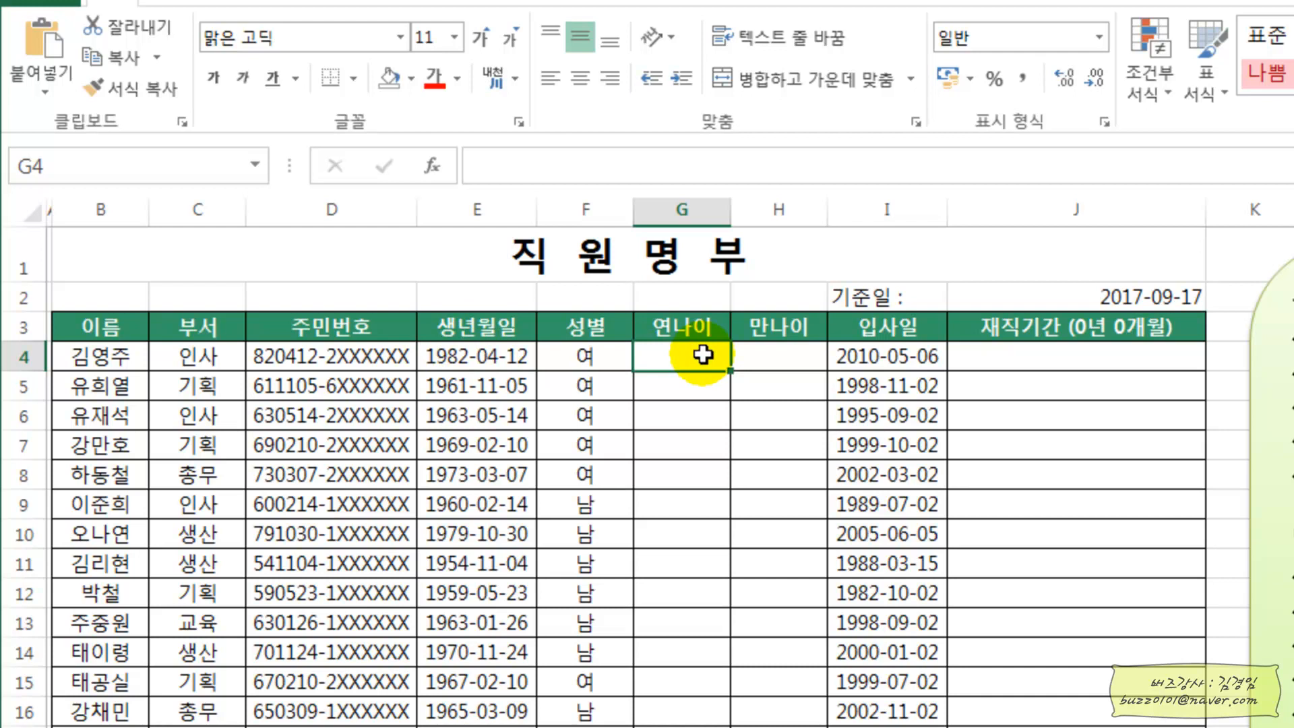
type("=")
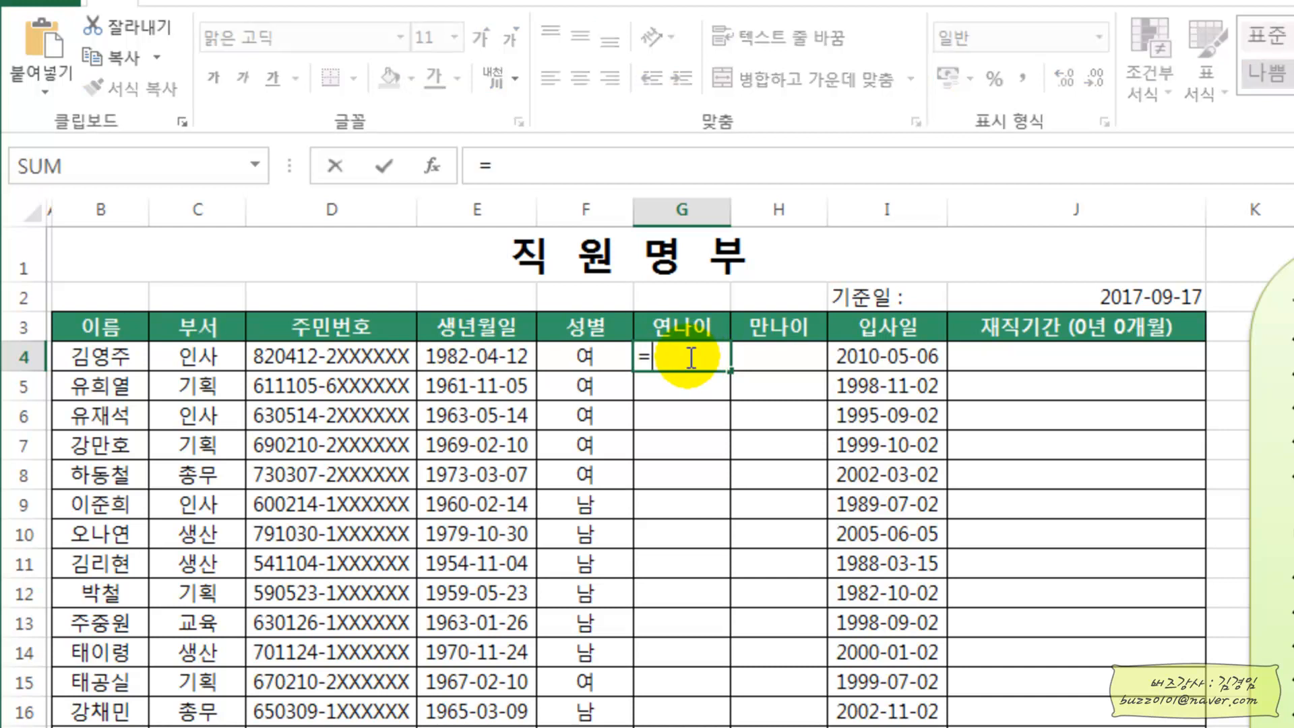
type("ㅛㄷ")
key("Hangul")
key("BackSpace")
key("BackSpace")
type("YEAR")
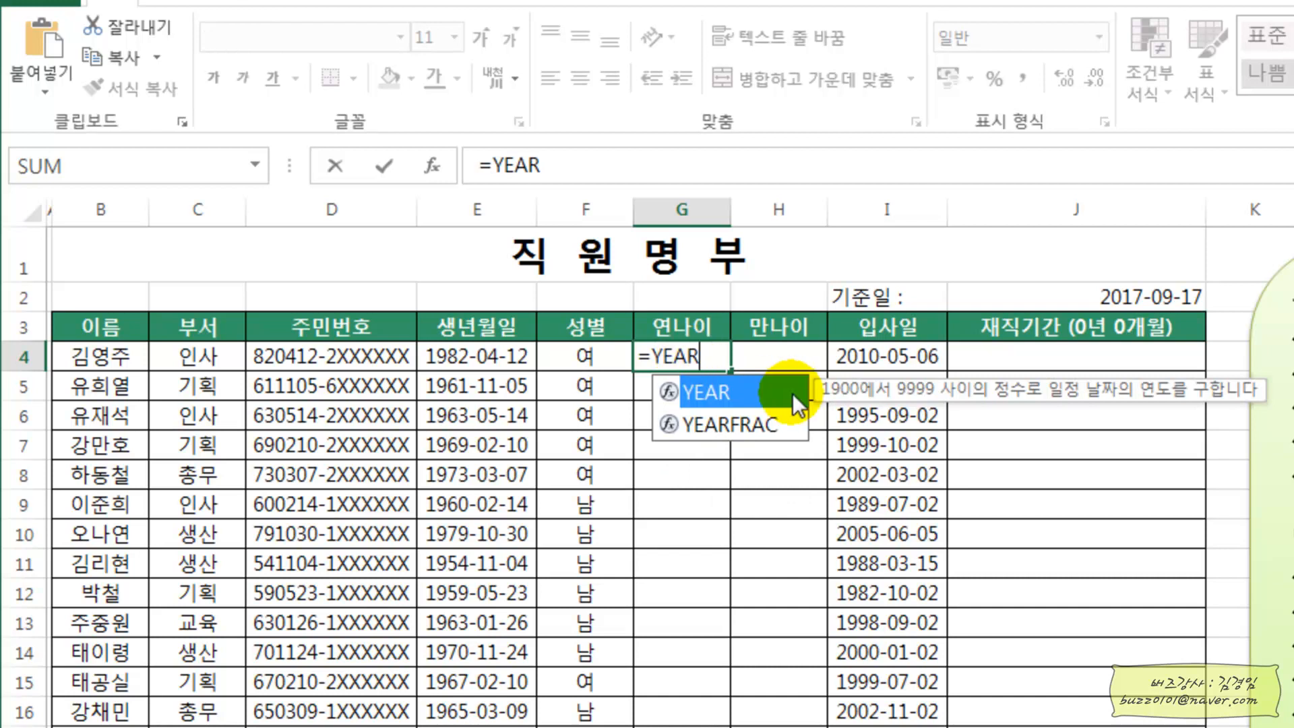
double_click(716, 393)
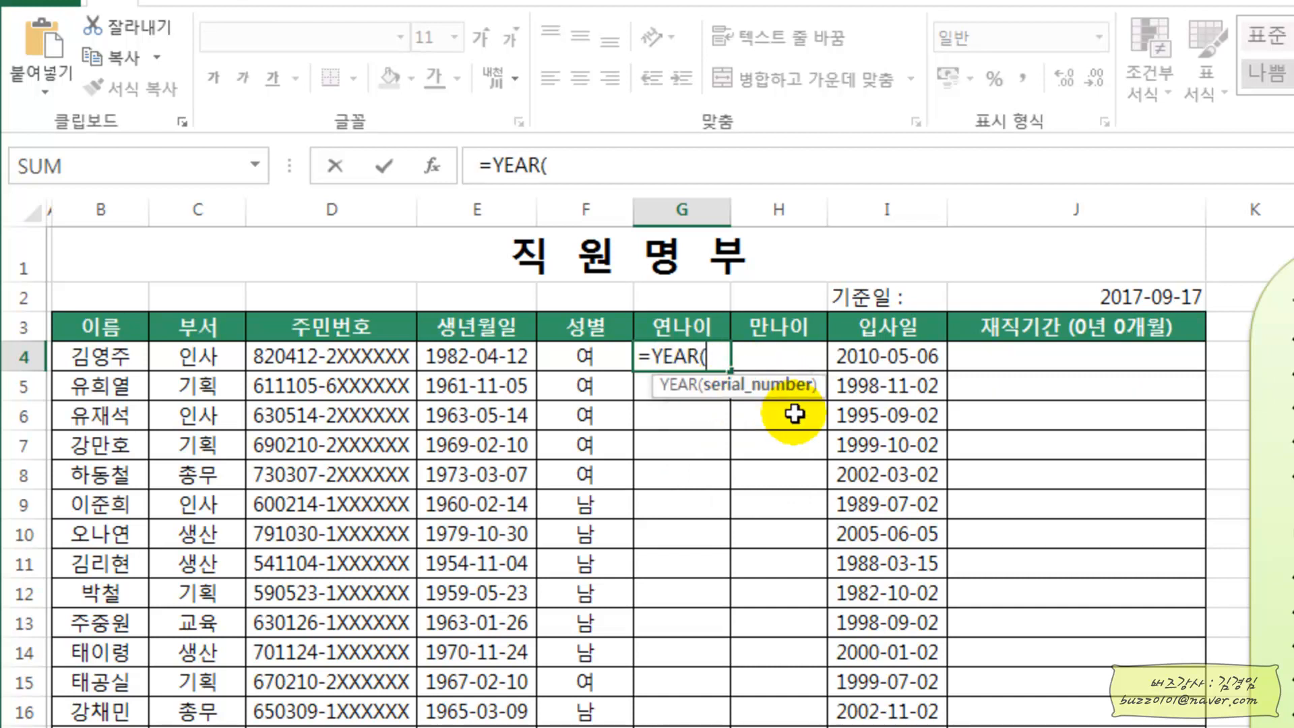
left_click(432, 167)
left_click_drag(710, 502, 1004, 415)
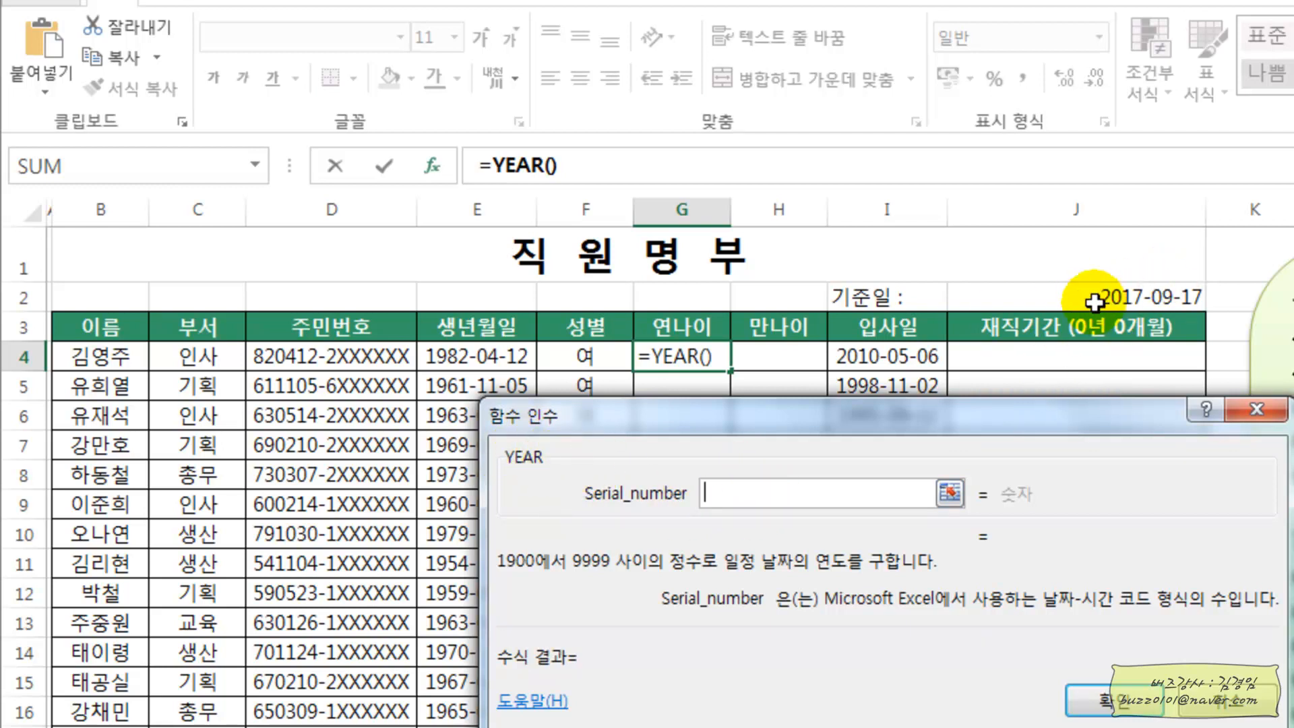
left_click(1116, 297)
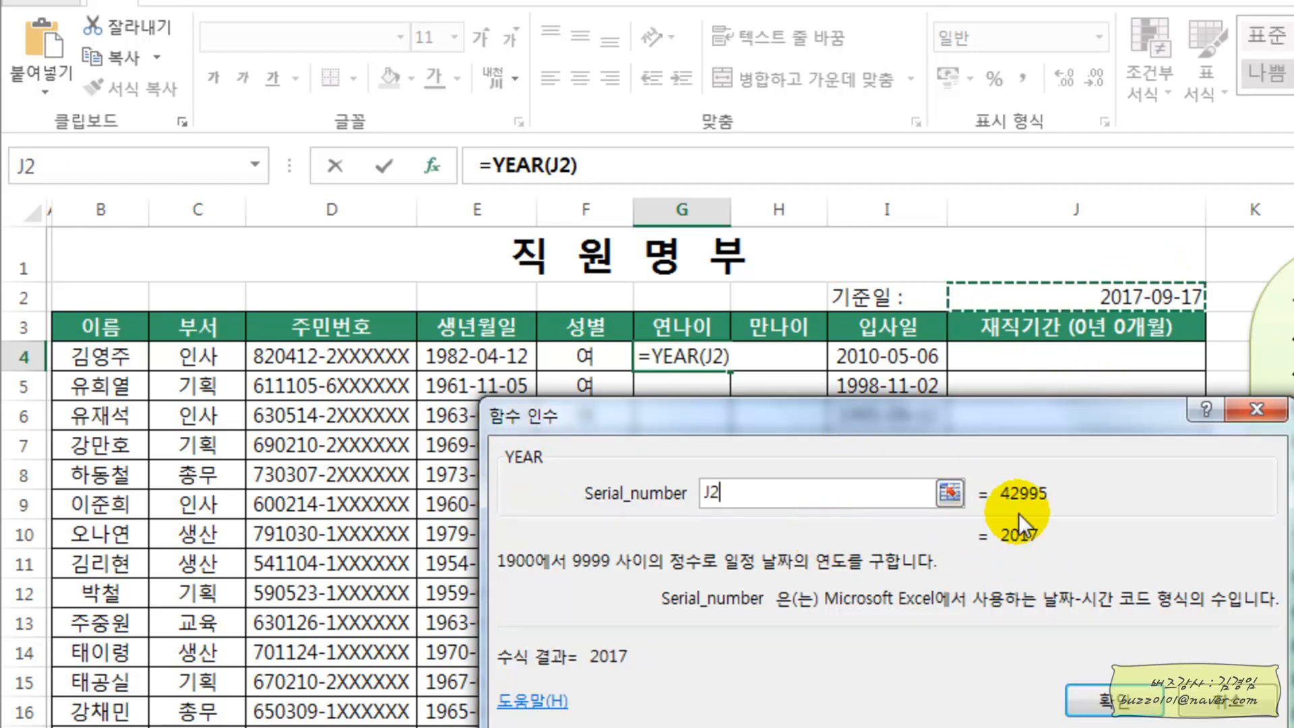
left_click(1098, 695)
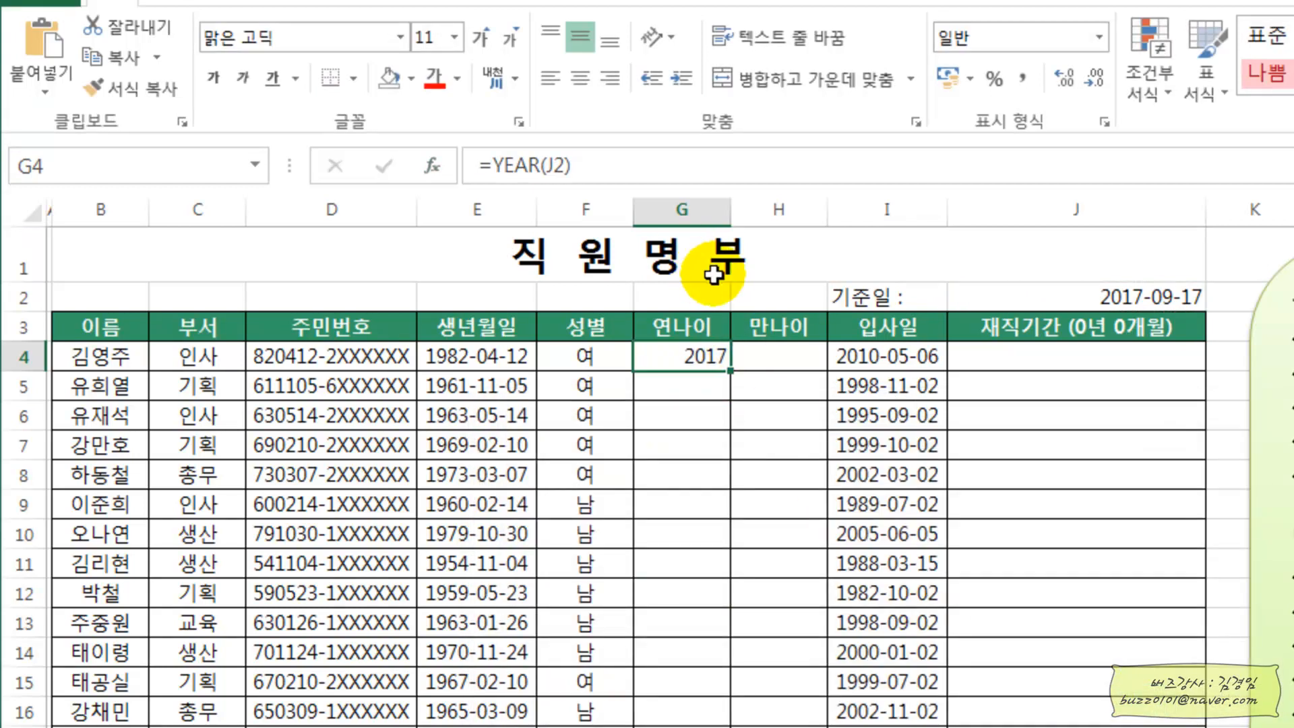
Extend the G4 formula to subtract the birth year: =YEAR(J2)-YEAR(E4).
left_click(585, 163)
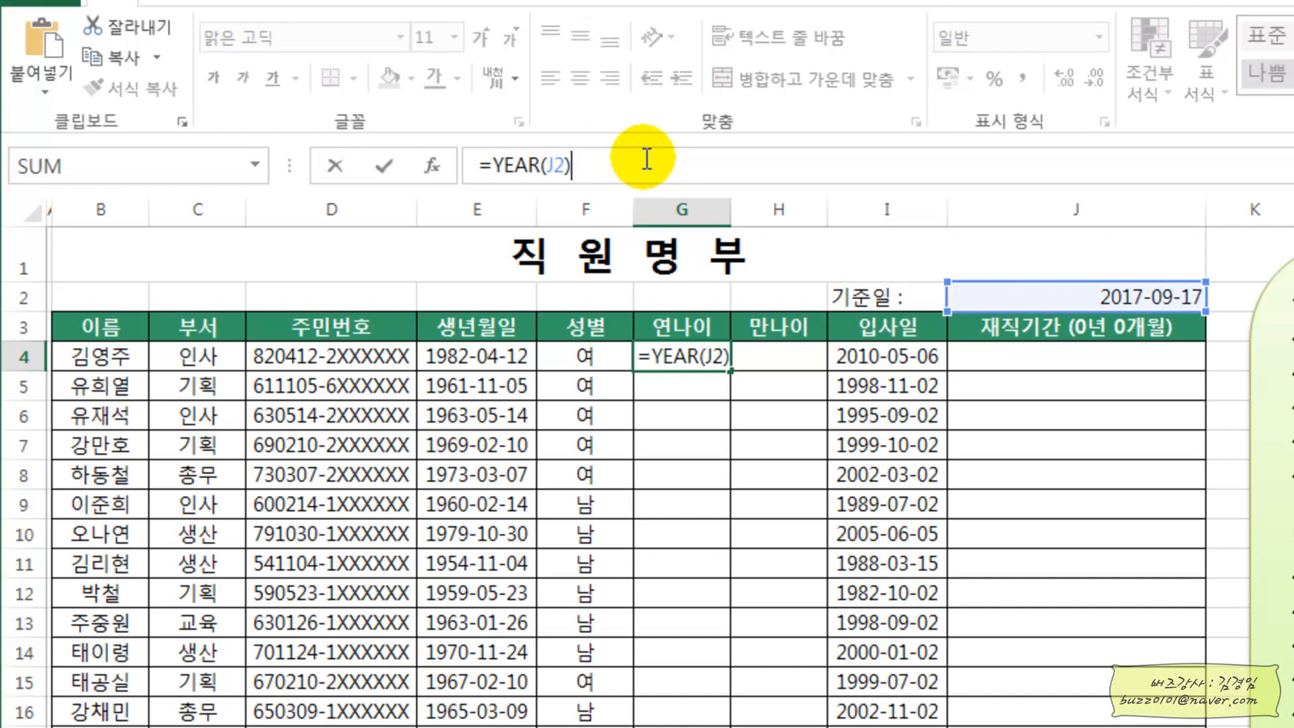
type("-")
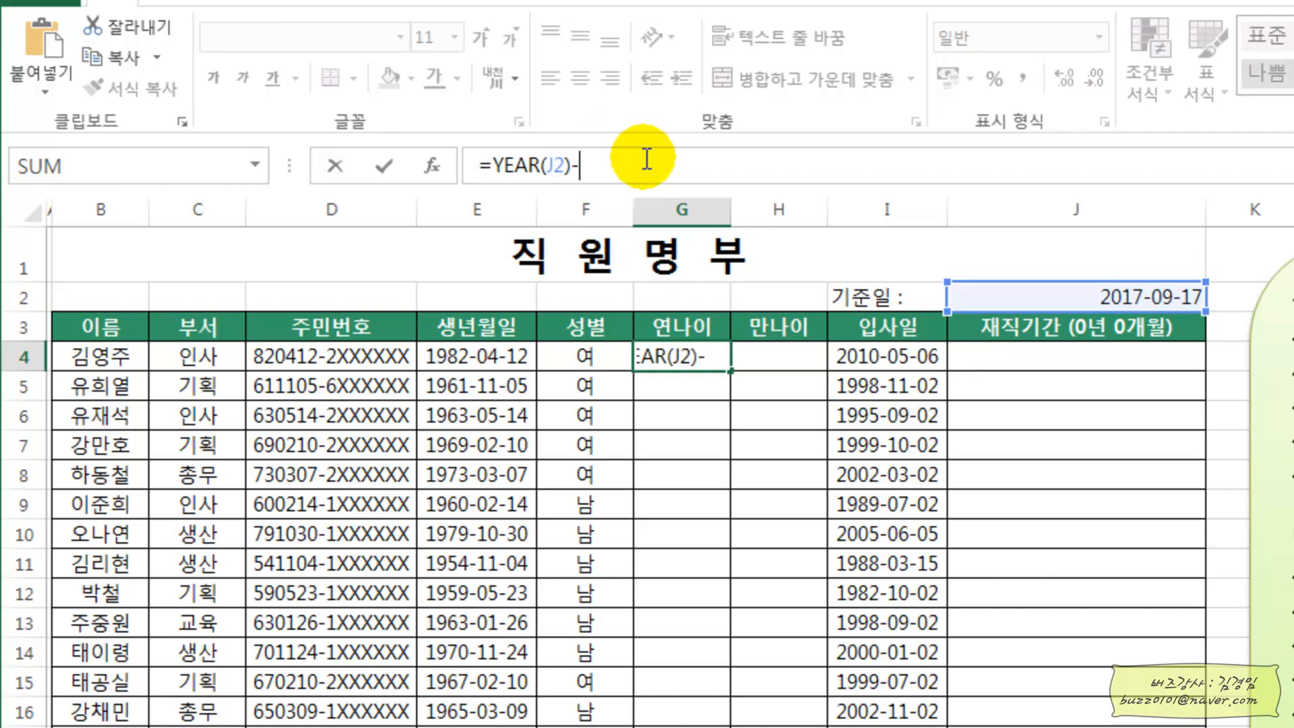
type("YEAR")
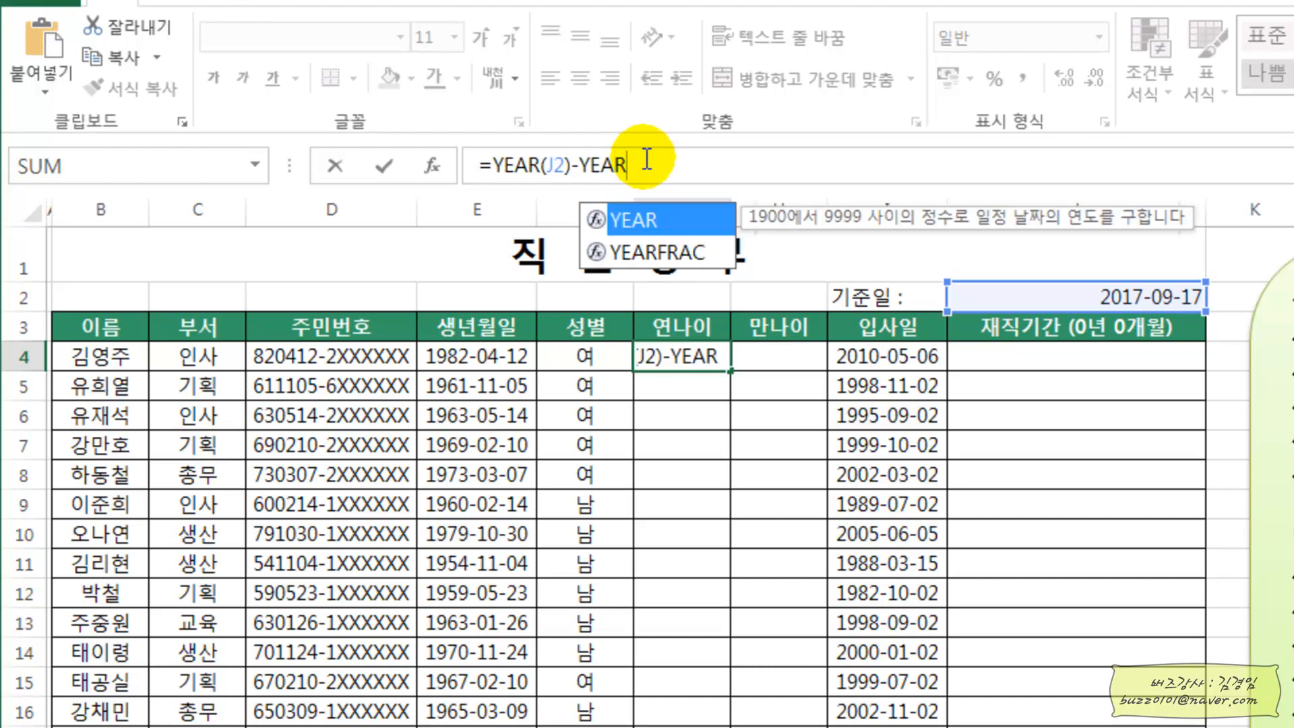
type("(")
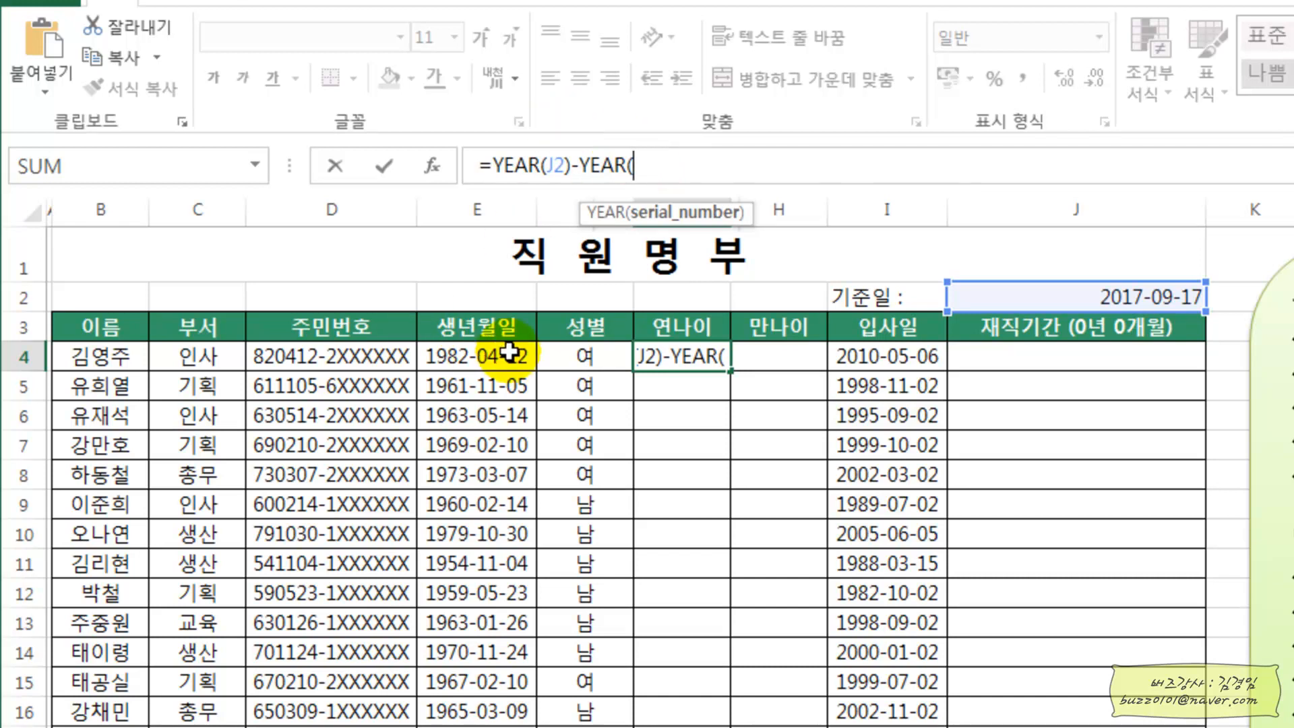
left_click(476, 358)
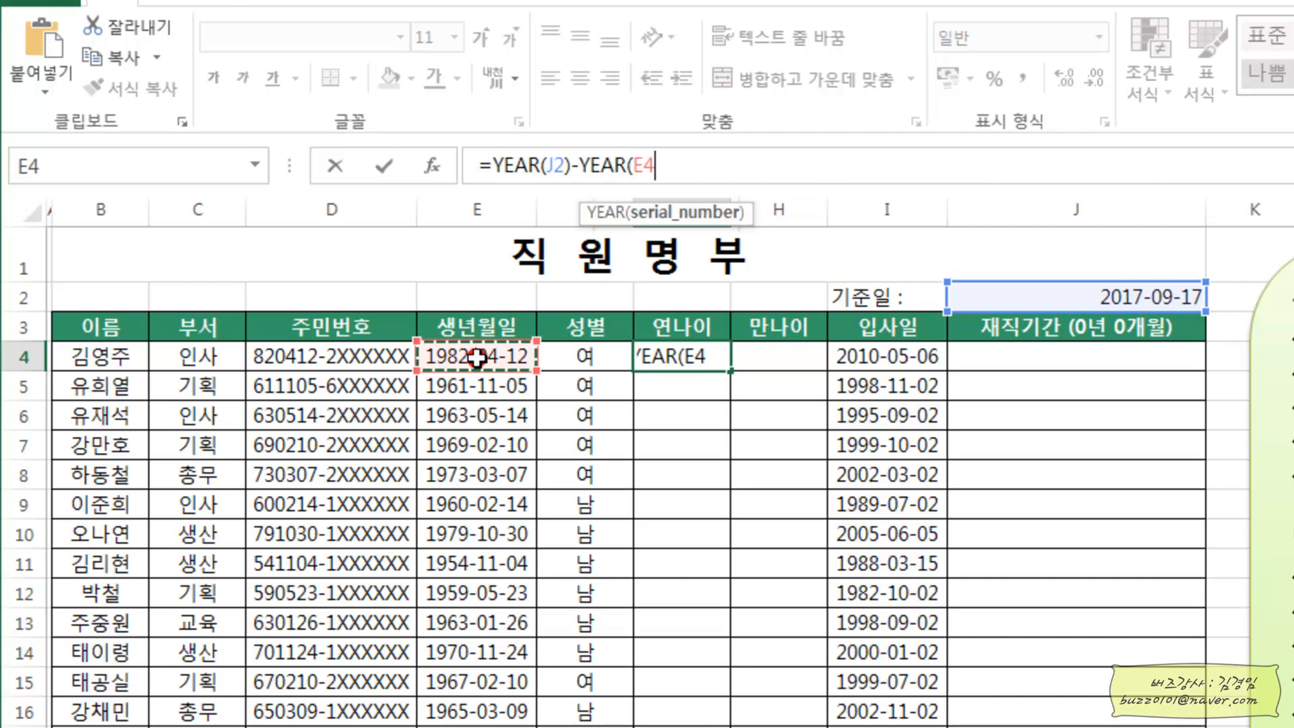
type(")")
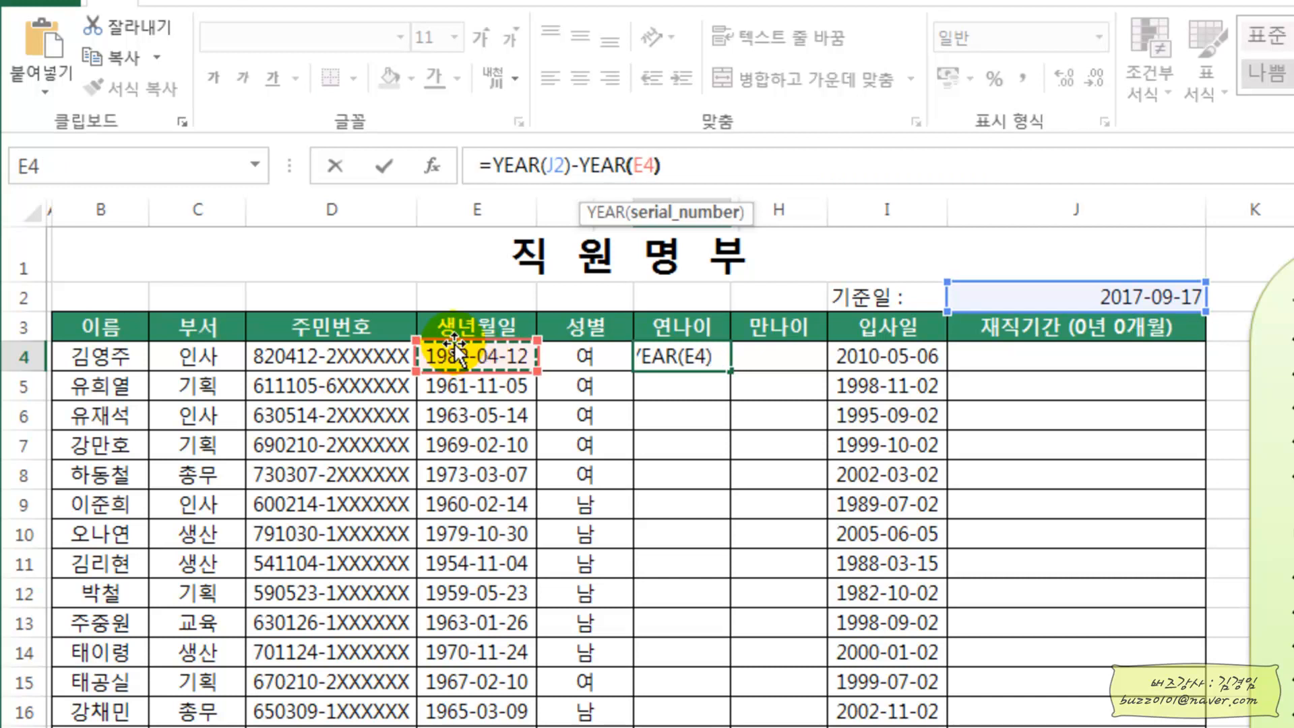
key("Return")
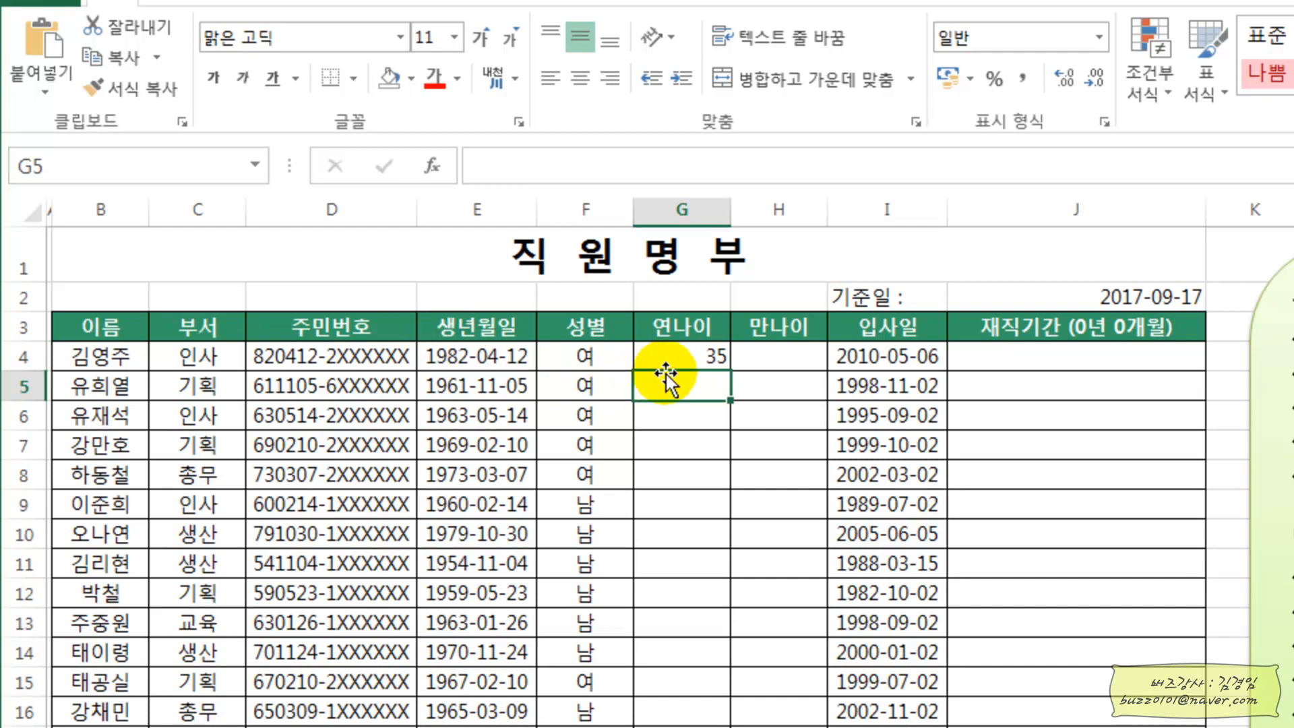
Add 1 to the G4 formula, making it =YEAR(J2)-YEAR(E4)+1, and fill it down through G19.
left_click(680, 345)
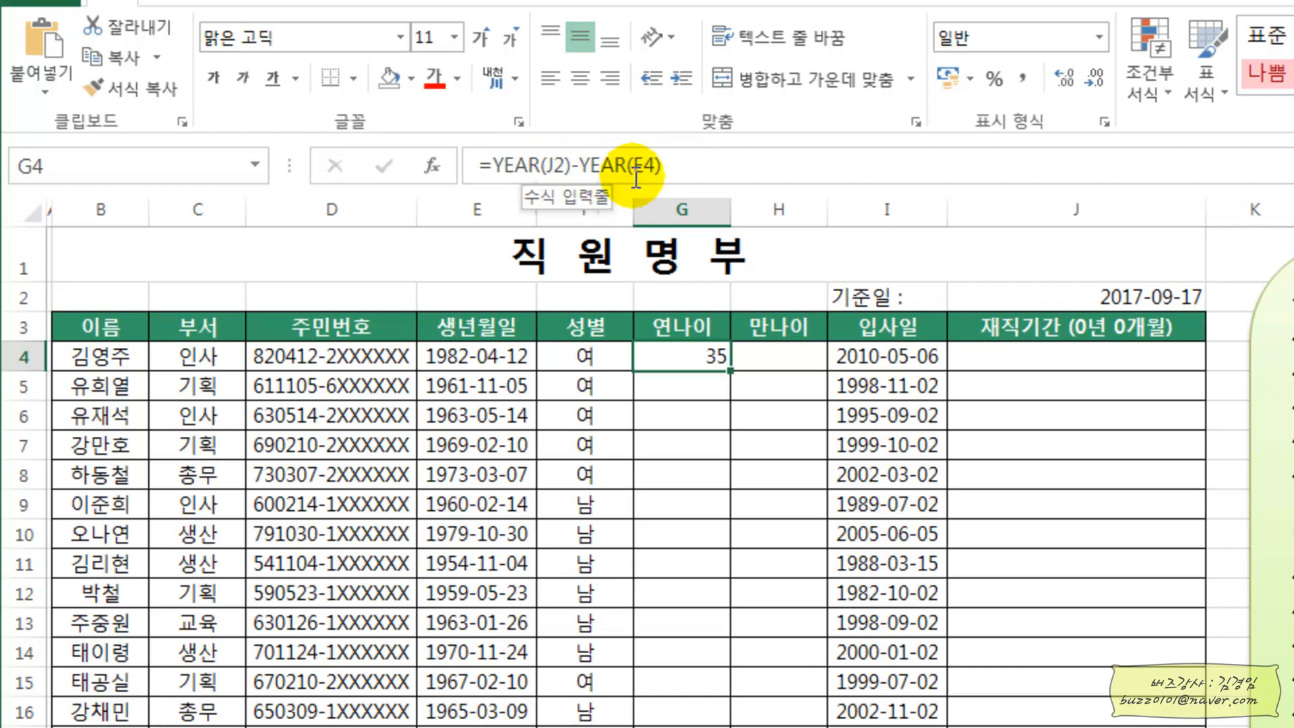
left_click(667, 167)
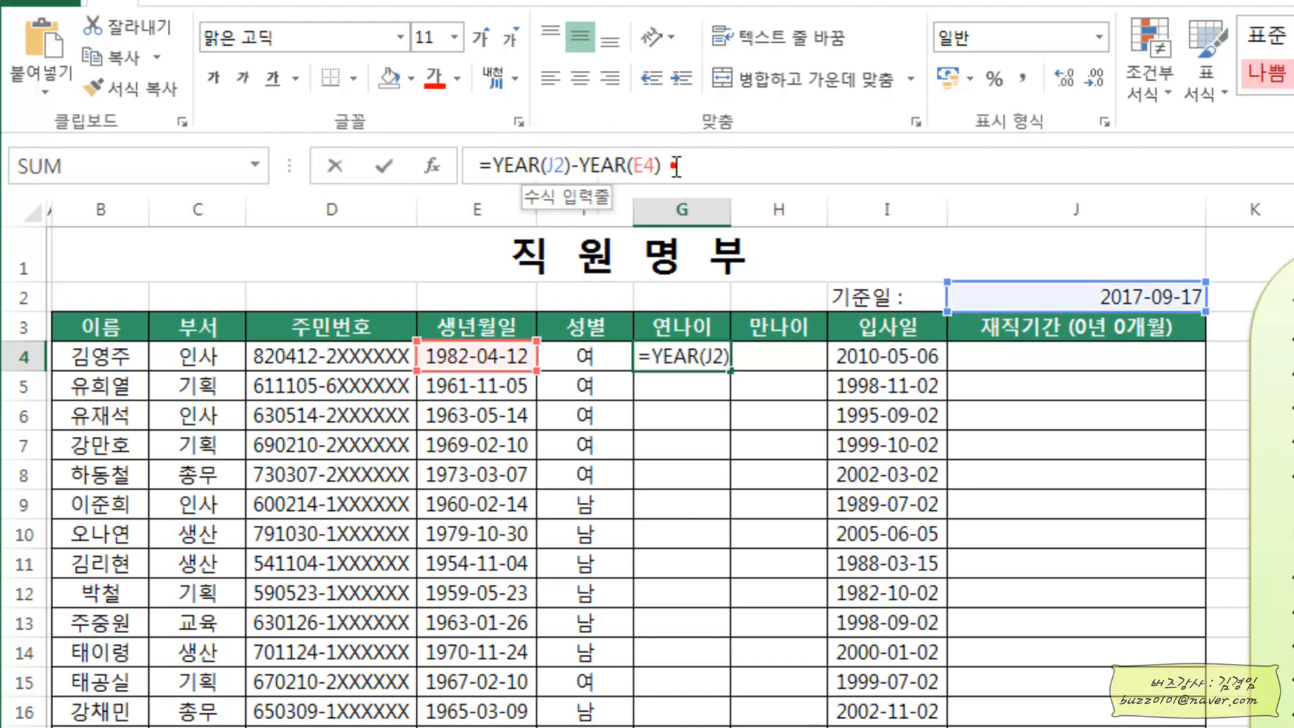
type("+1")
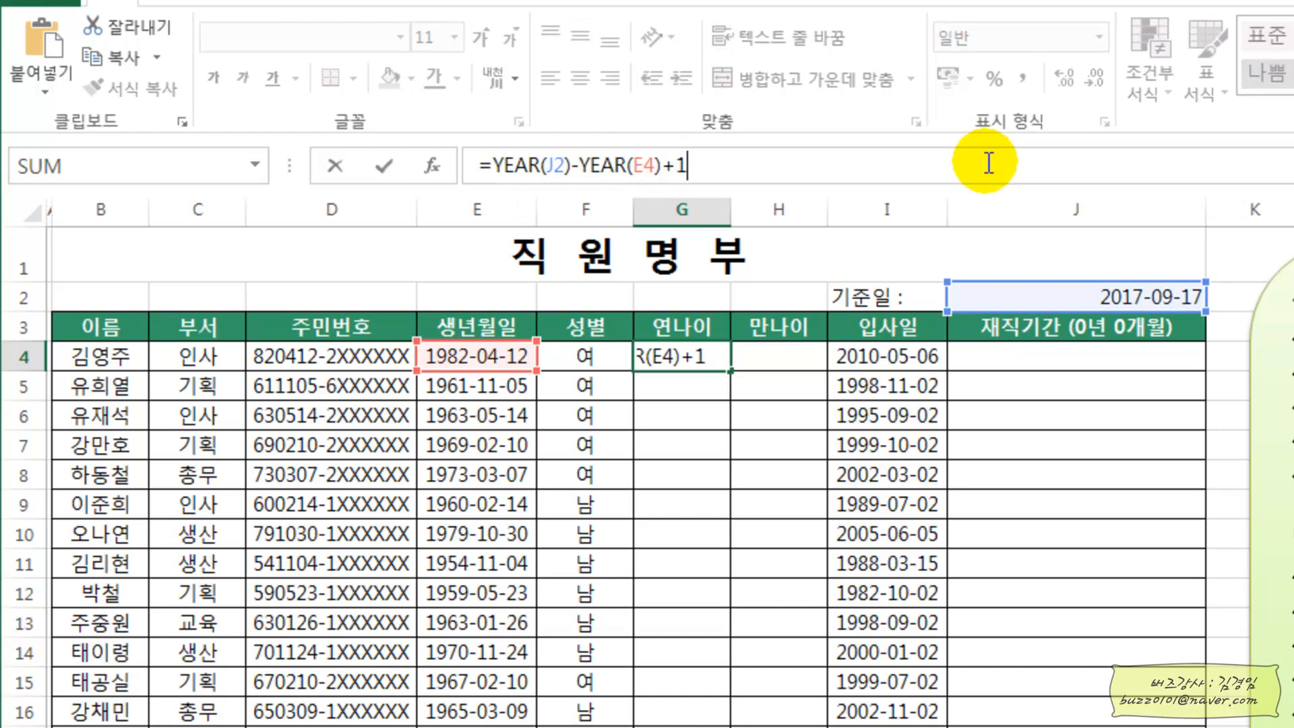
key("Return")
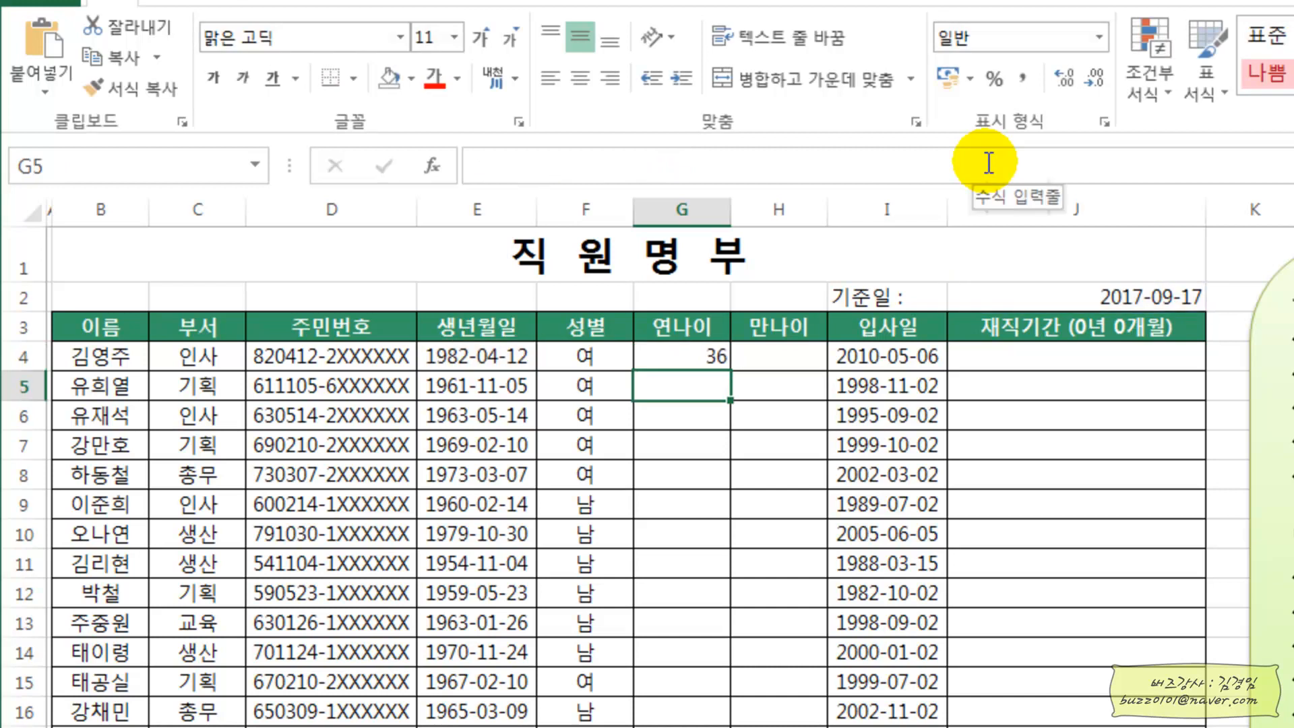
left_click(684, 358)
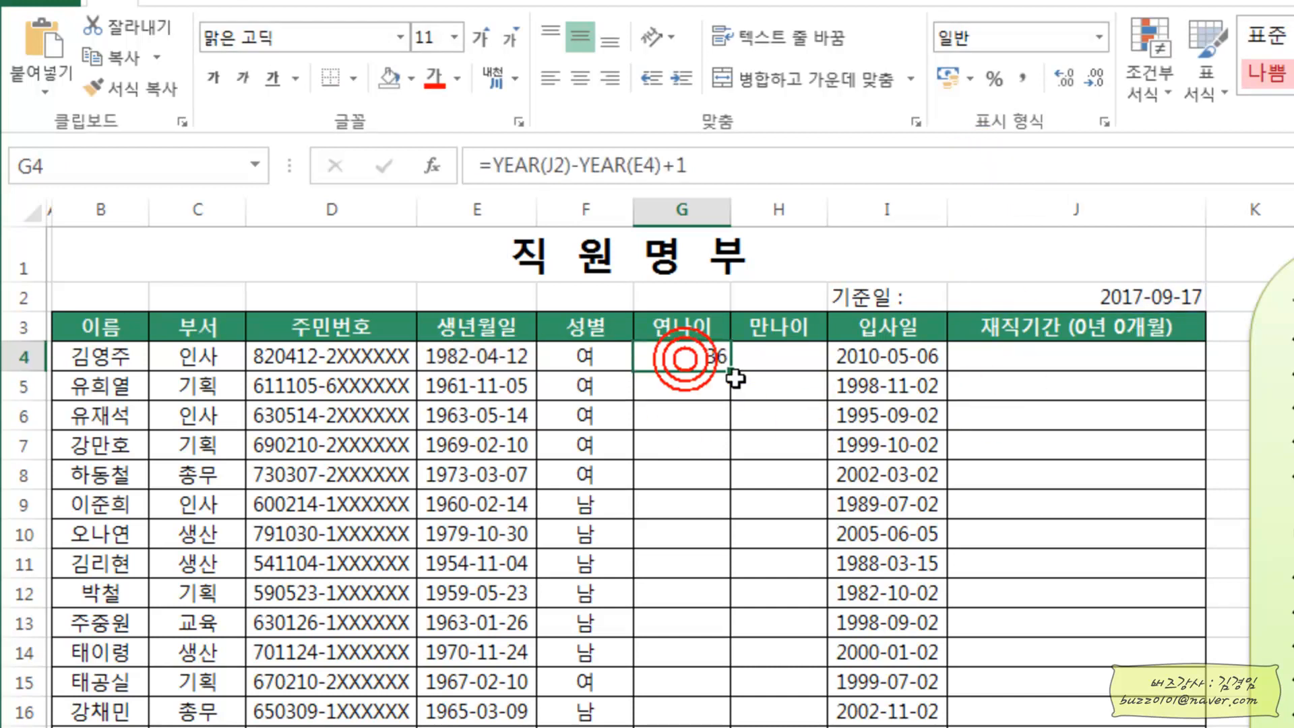
left_click_drag(731, 371, 738, 724)
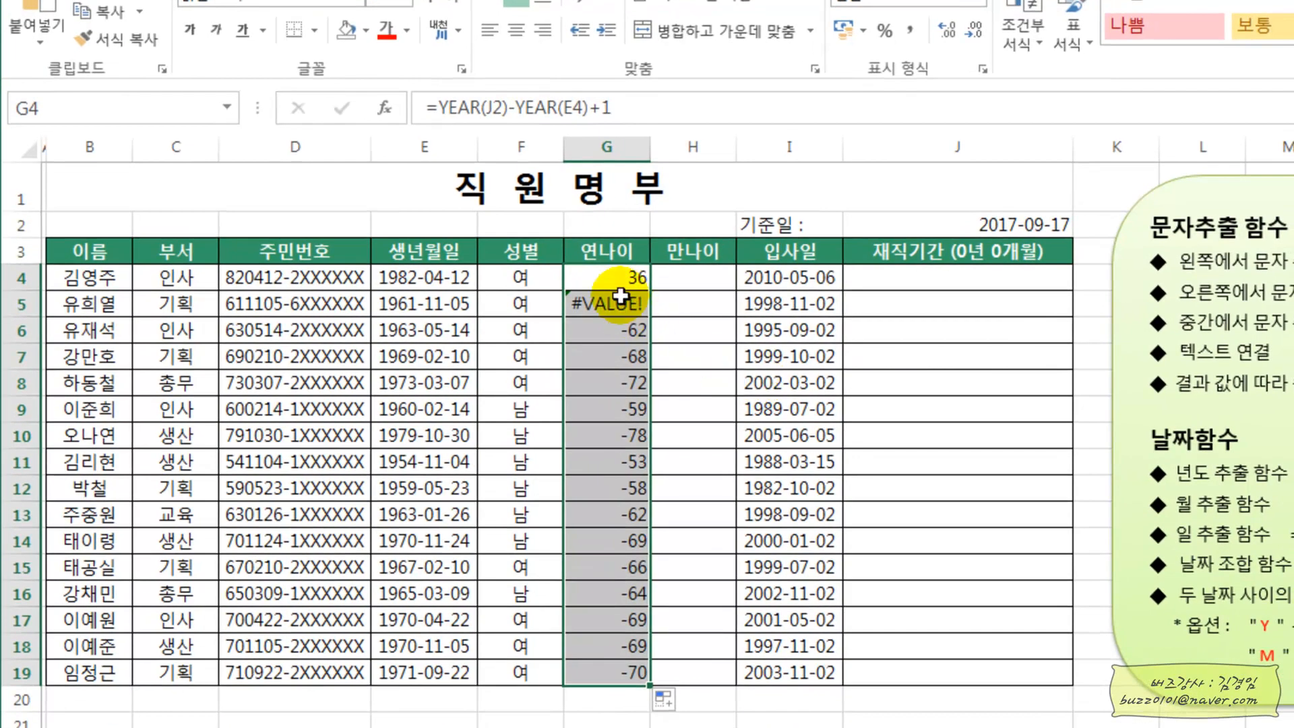
Open the formula in G4 to examine which cells it references, leaving it as it is.
left_click(613, 276)
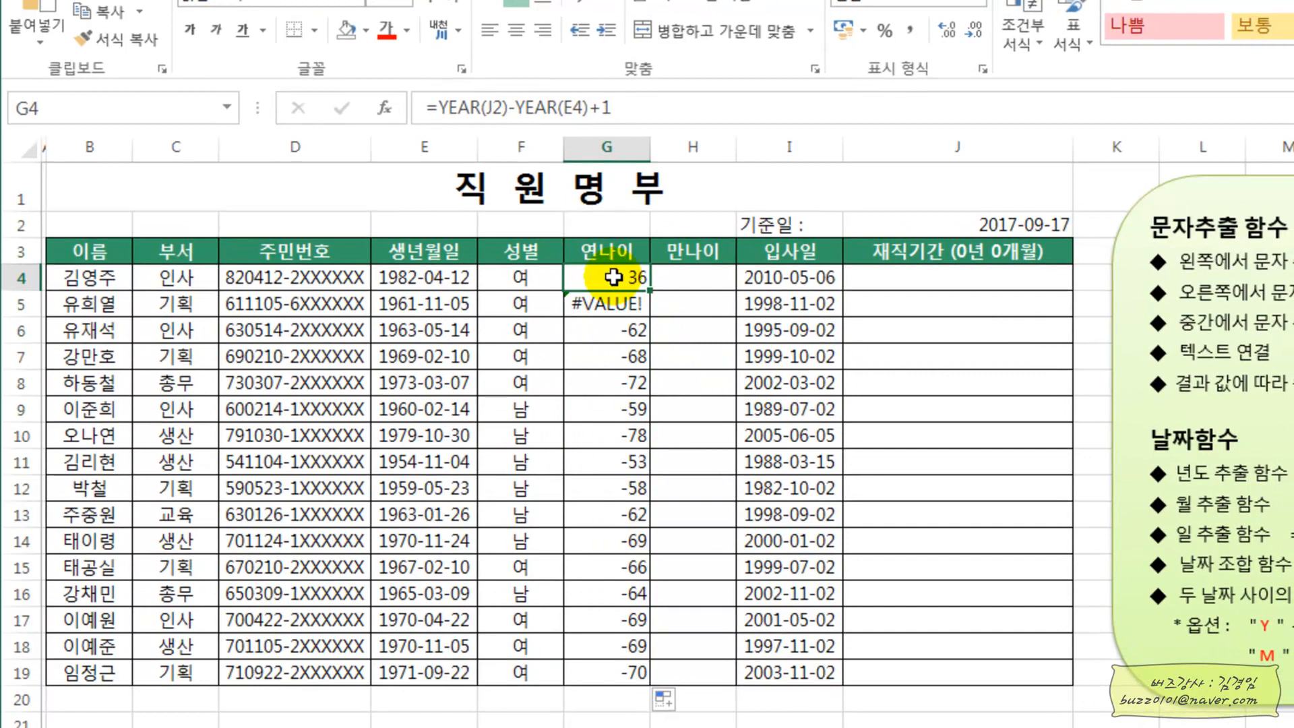
double_click(622, 277)
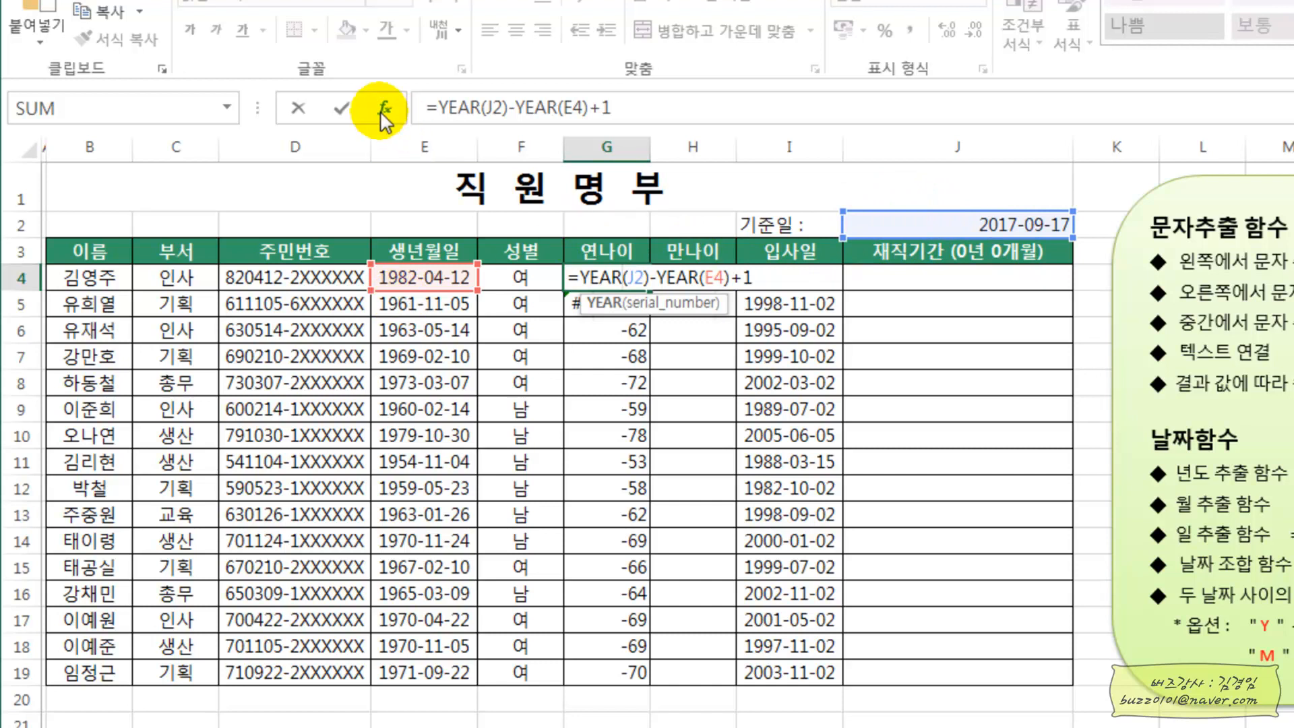
left_click(341, 107)
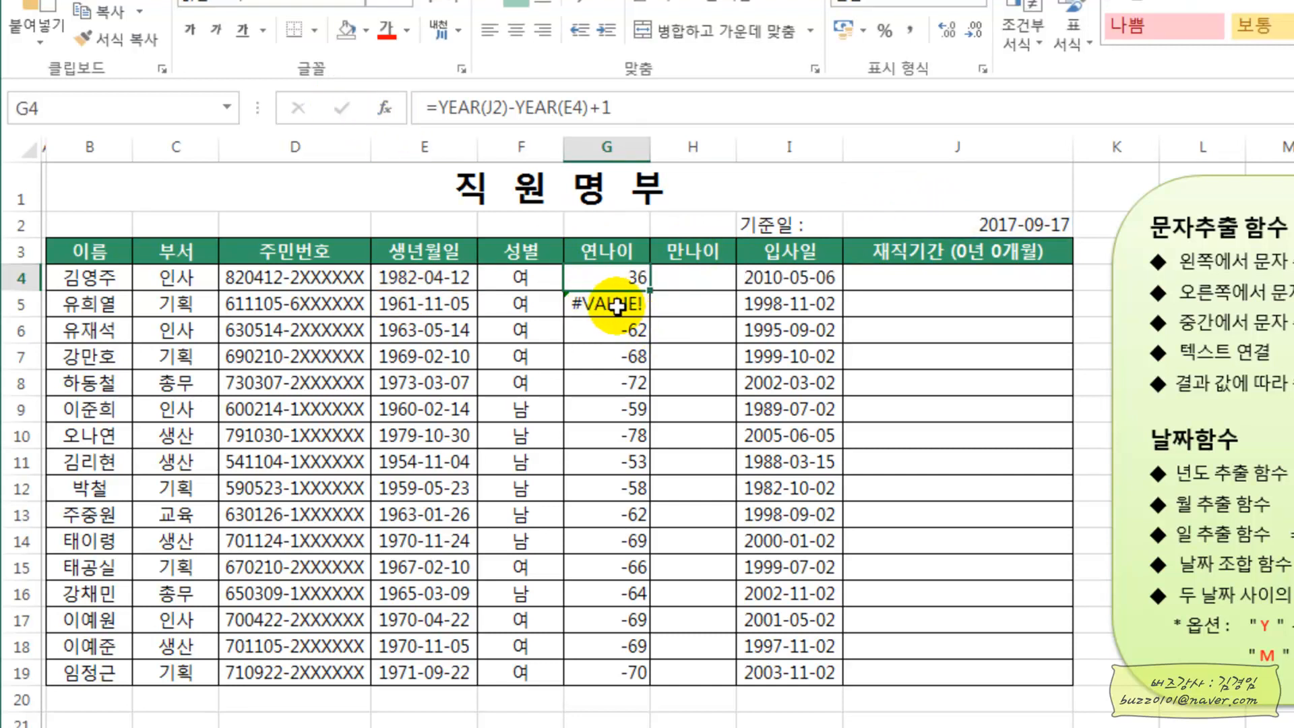
Examine the formula in G5 against the one in G4 and the reference date in J2 to trace the shifted reference.
double_click(609, 304)
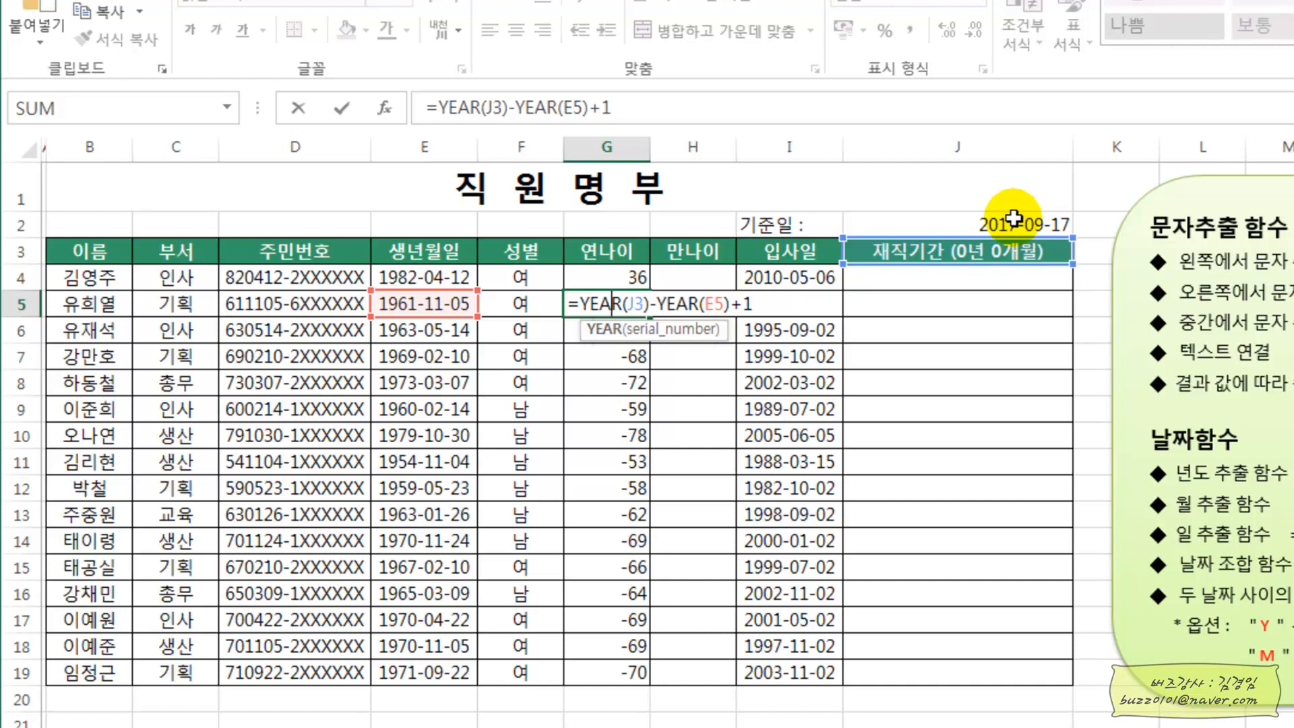
key("ctrl+Return")
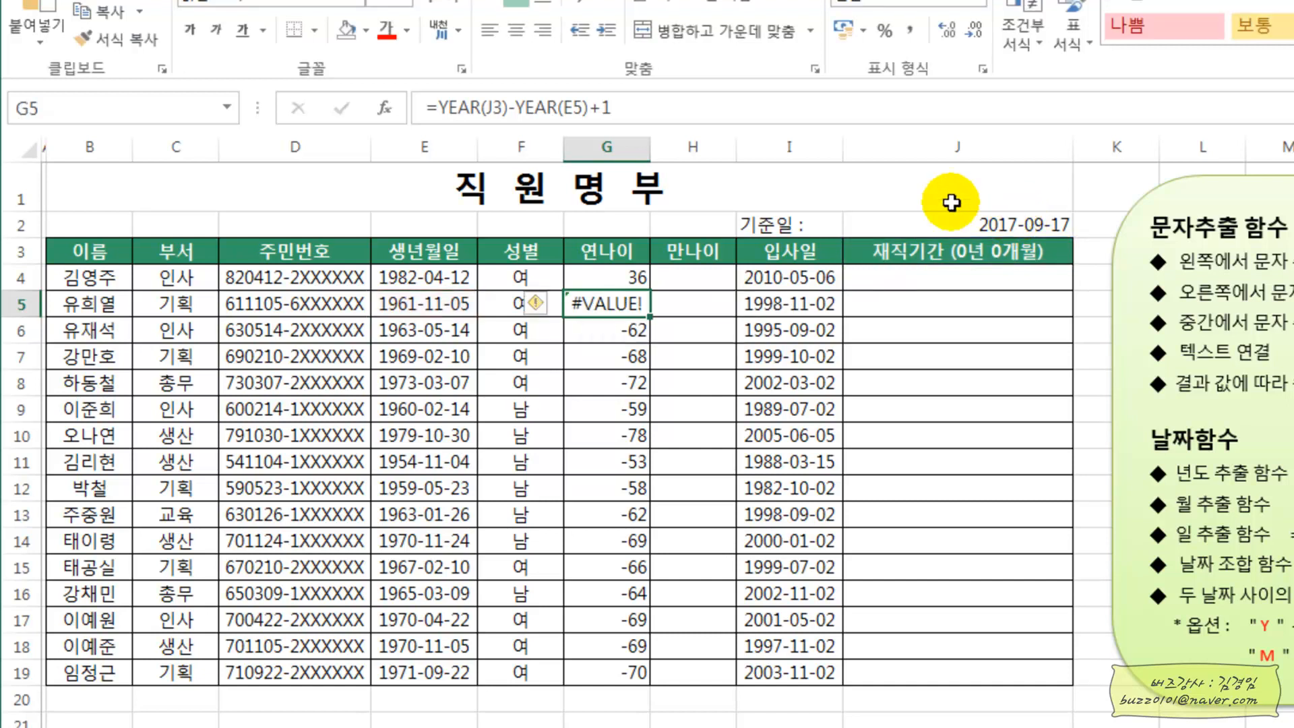
left_click(630, 275)
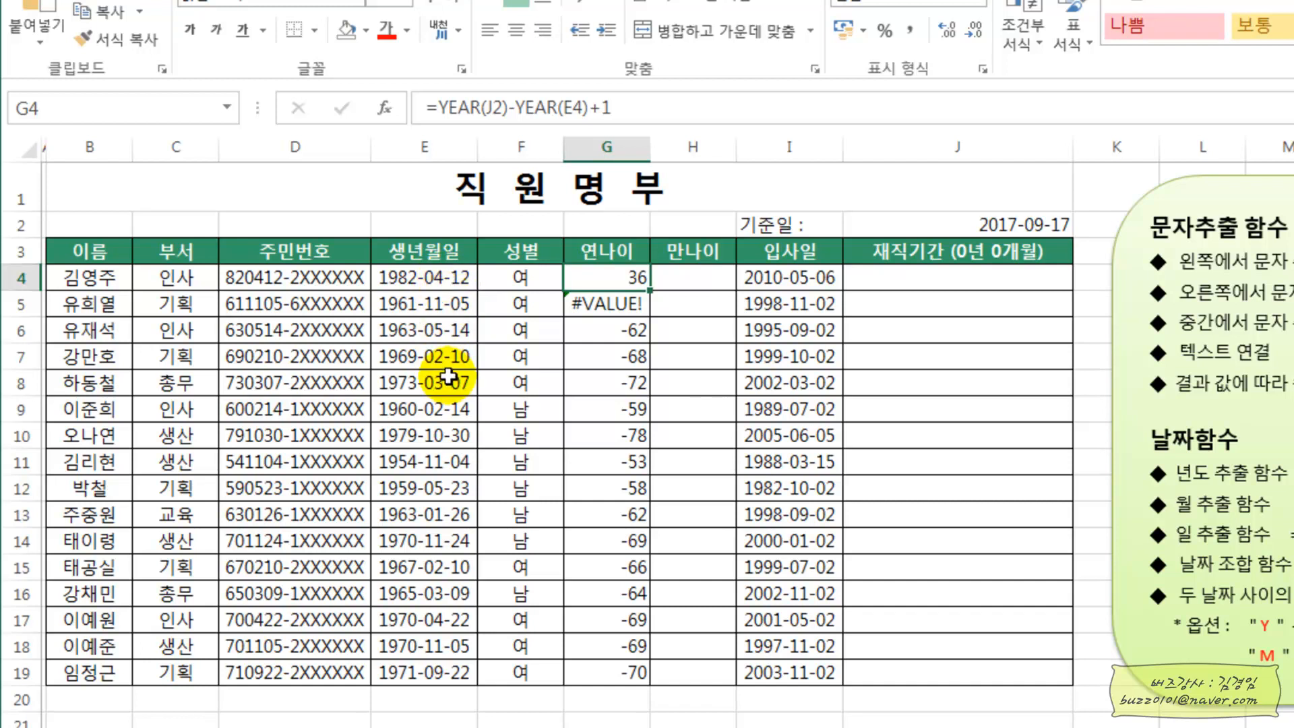
left_click(1018, 215)
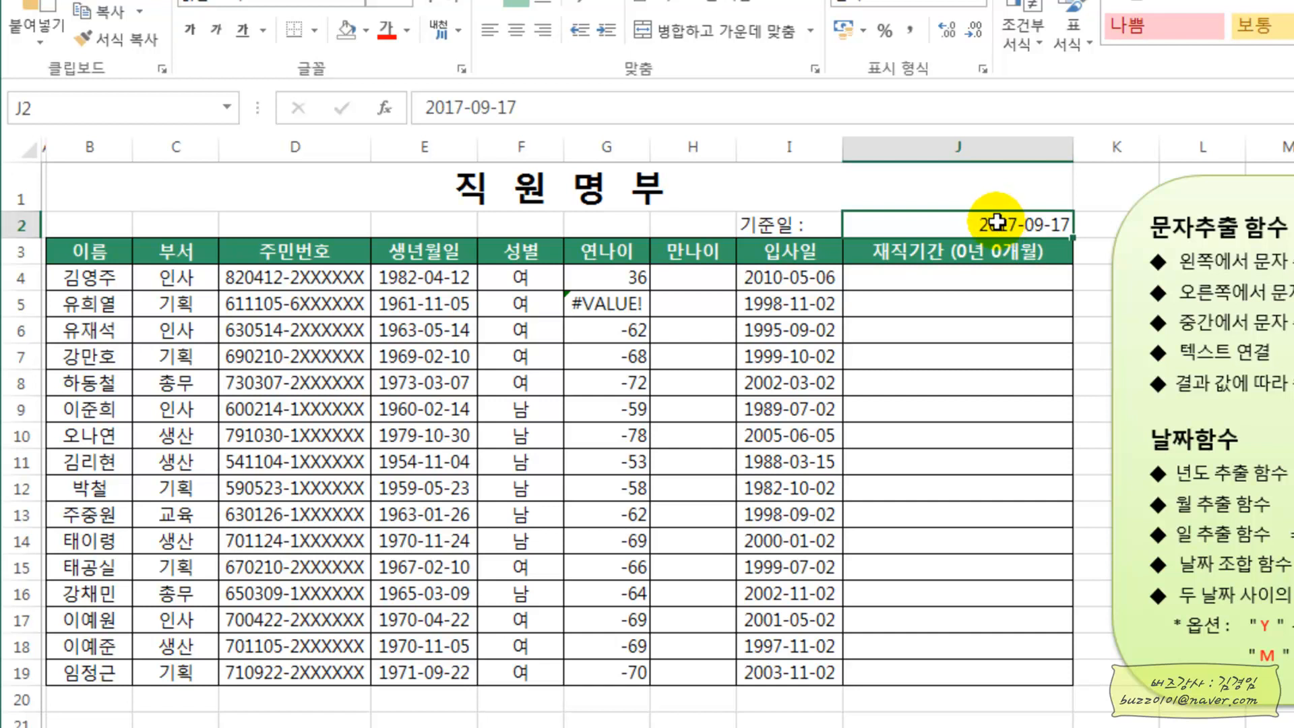
Make the reference date absolute in G4, giving =YEAR($J$2)-YEAR(E4)+1, and fill the formula down through G19.
left_click(599, 278)
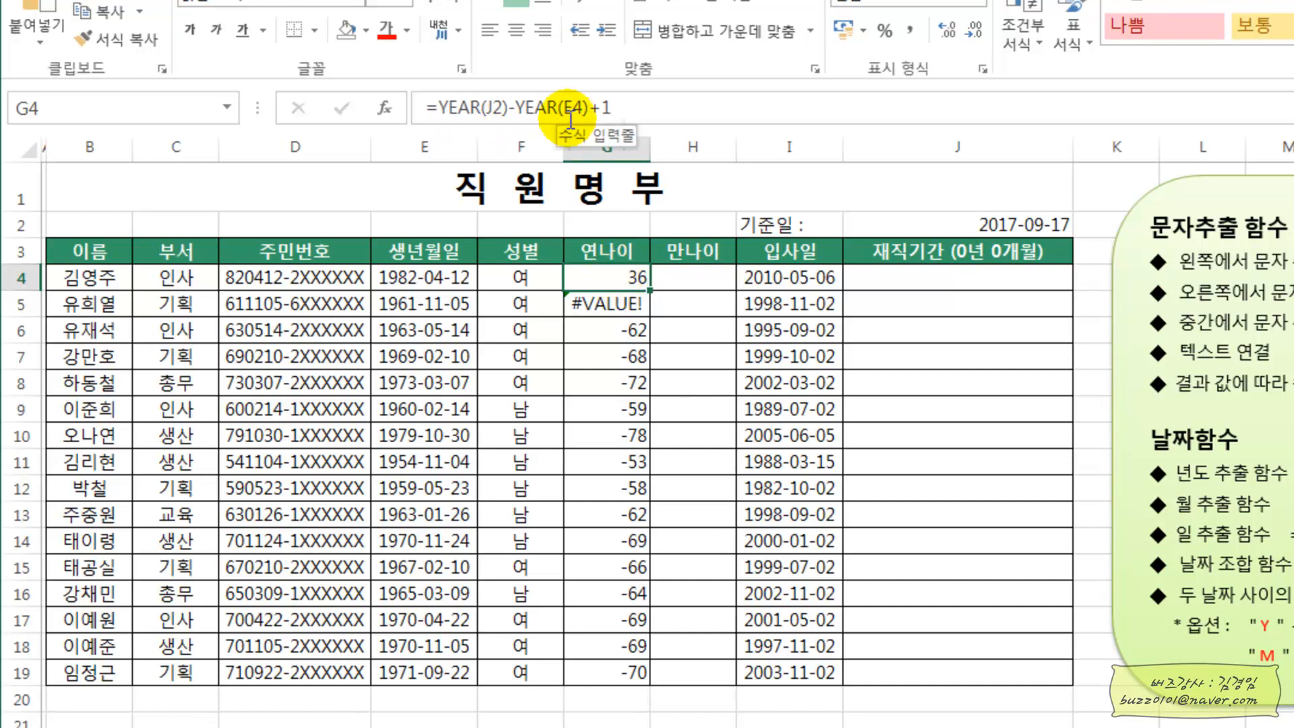
left_click(495, 106)
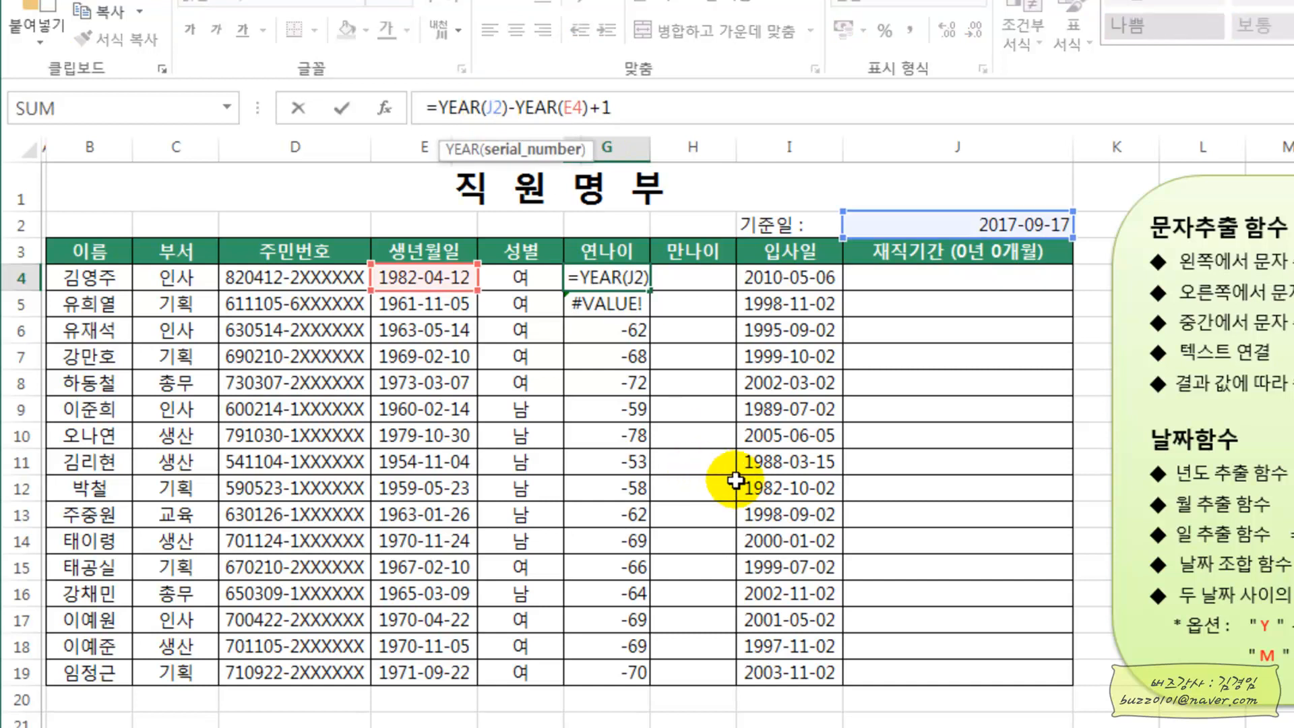
key("F4")
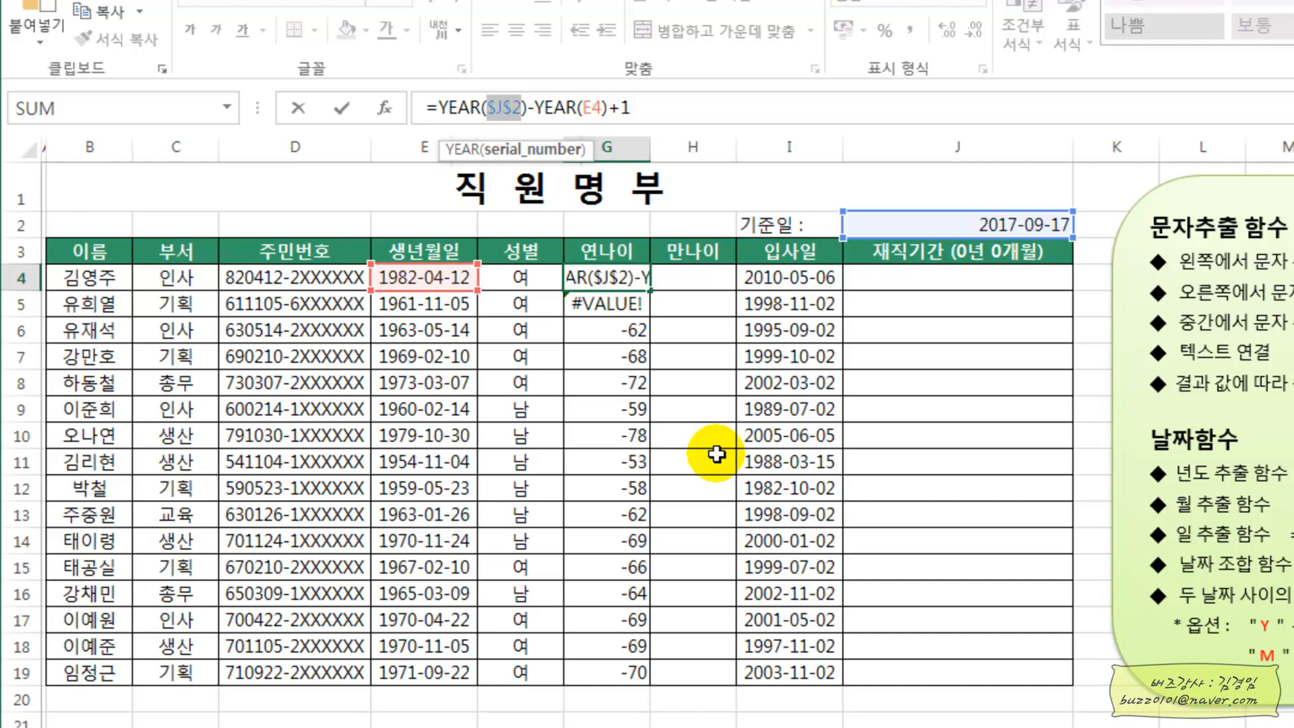
key("Return")
left_click(636, 276)
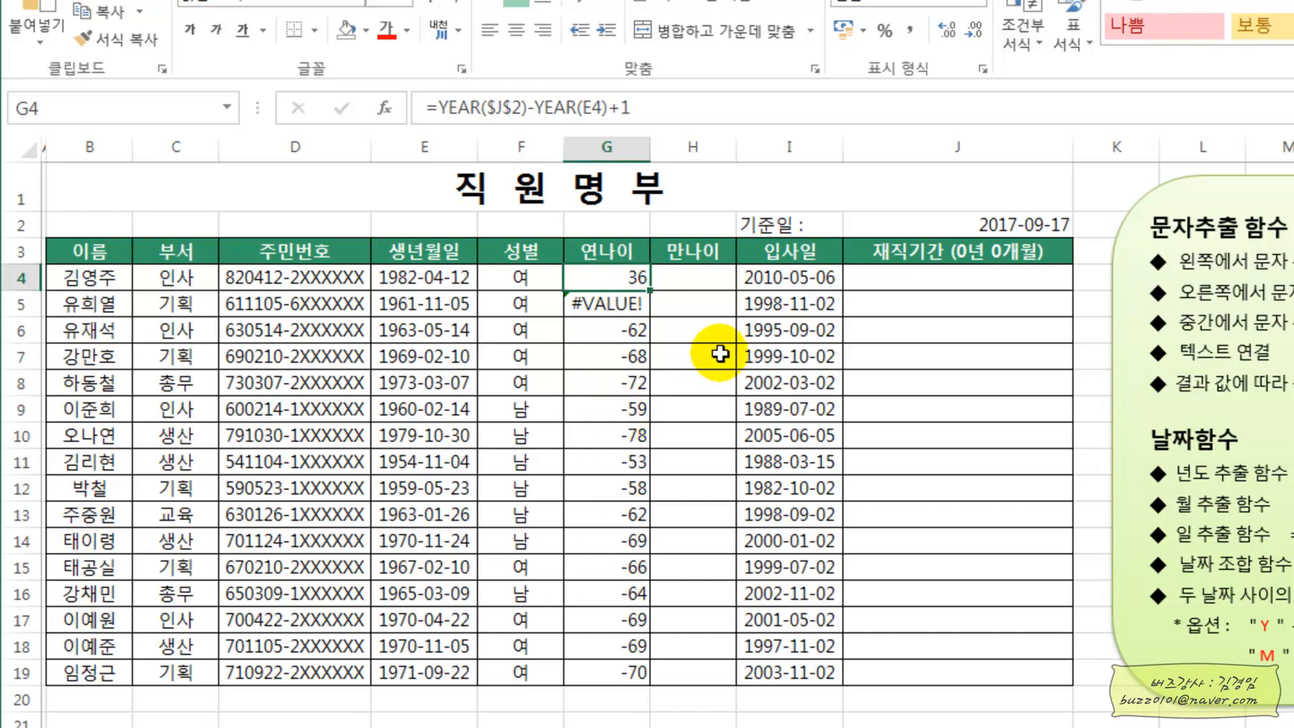
left_click_drag(651, 291, 633, 677)
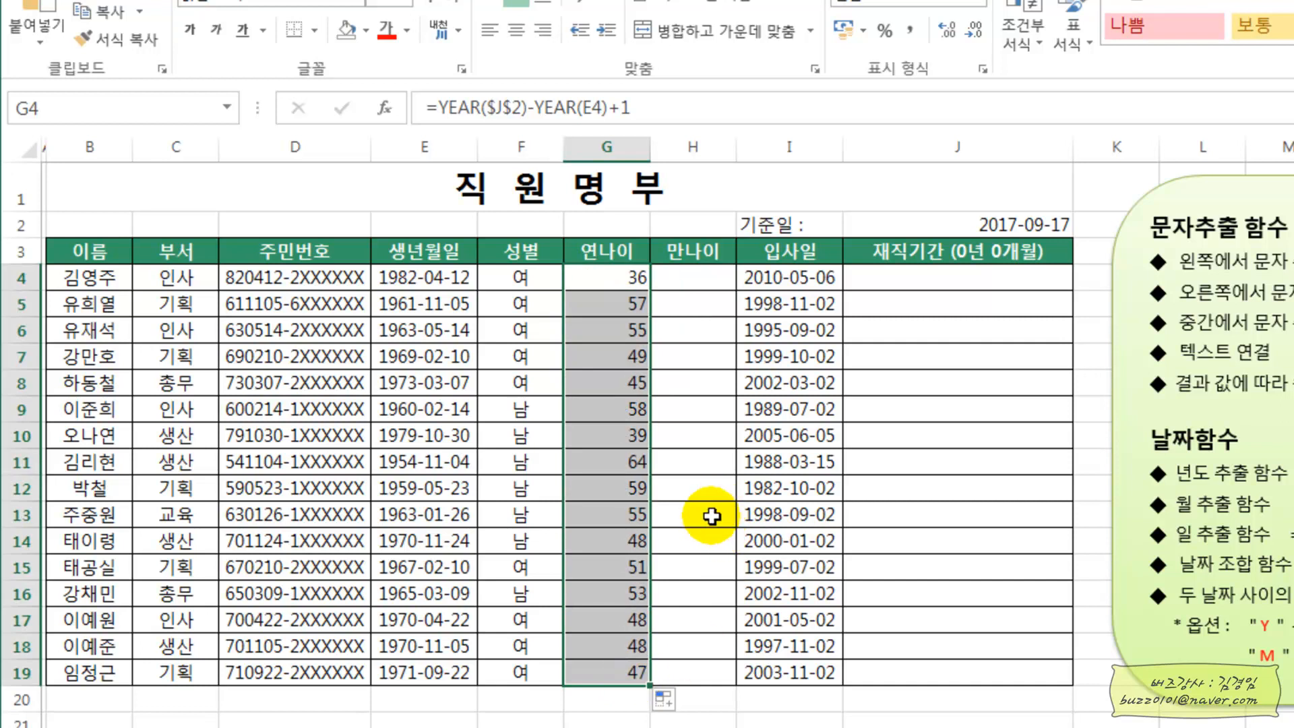
Extend the rounded function notes box downward so that all its DATEDIF option lines fit inside.
left_click(696, 276)
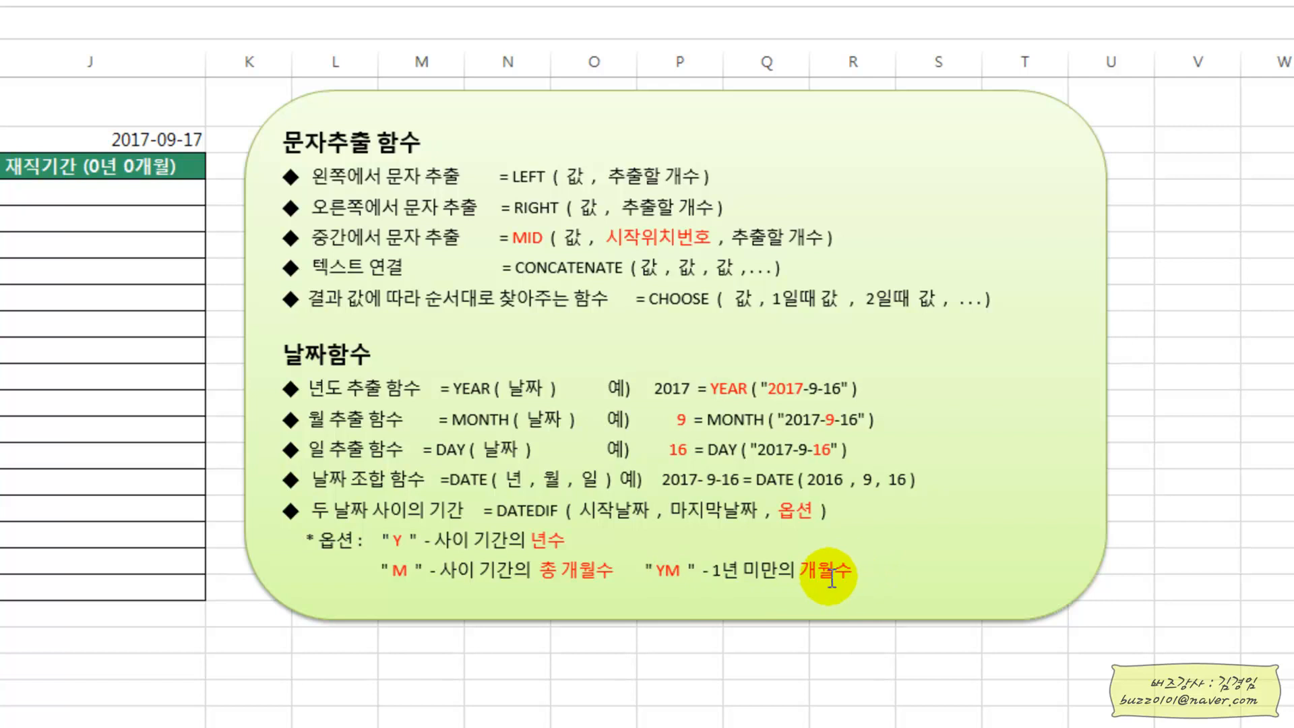
left_click(806, 572)
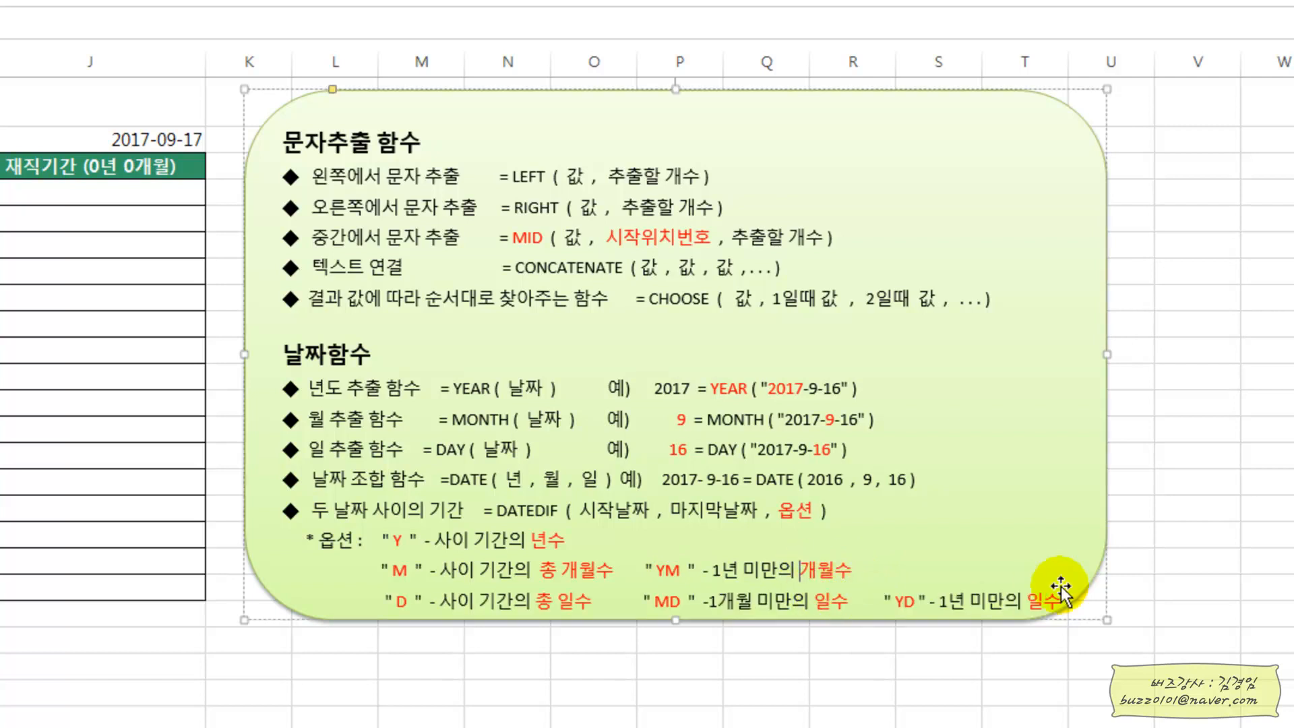
left_click_drag(674, 621, 651, 674)
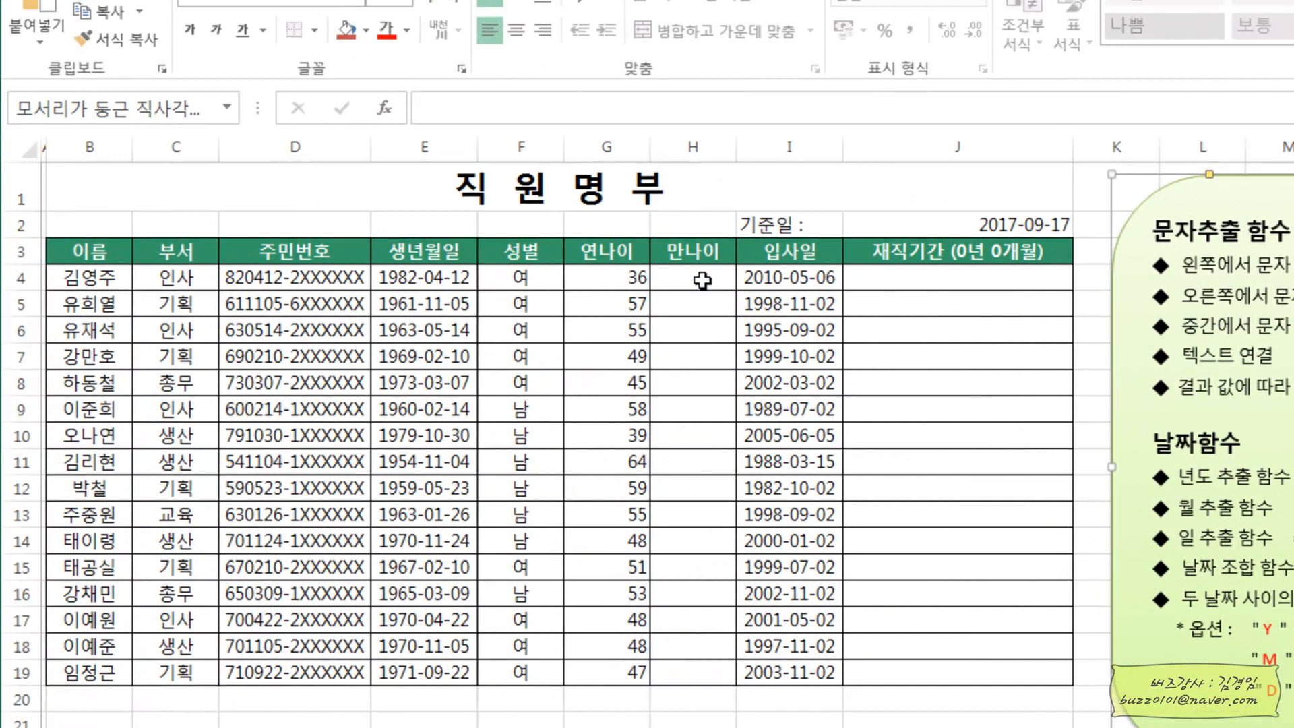
Begin a DATEDIF formula in H4 under 만나이, with the birth date in E4 as the start date.
left_click(702, 281)
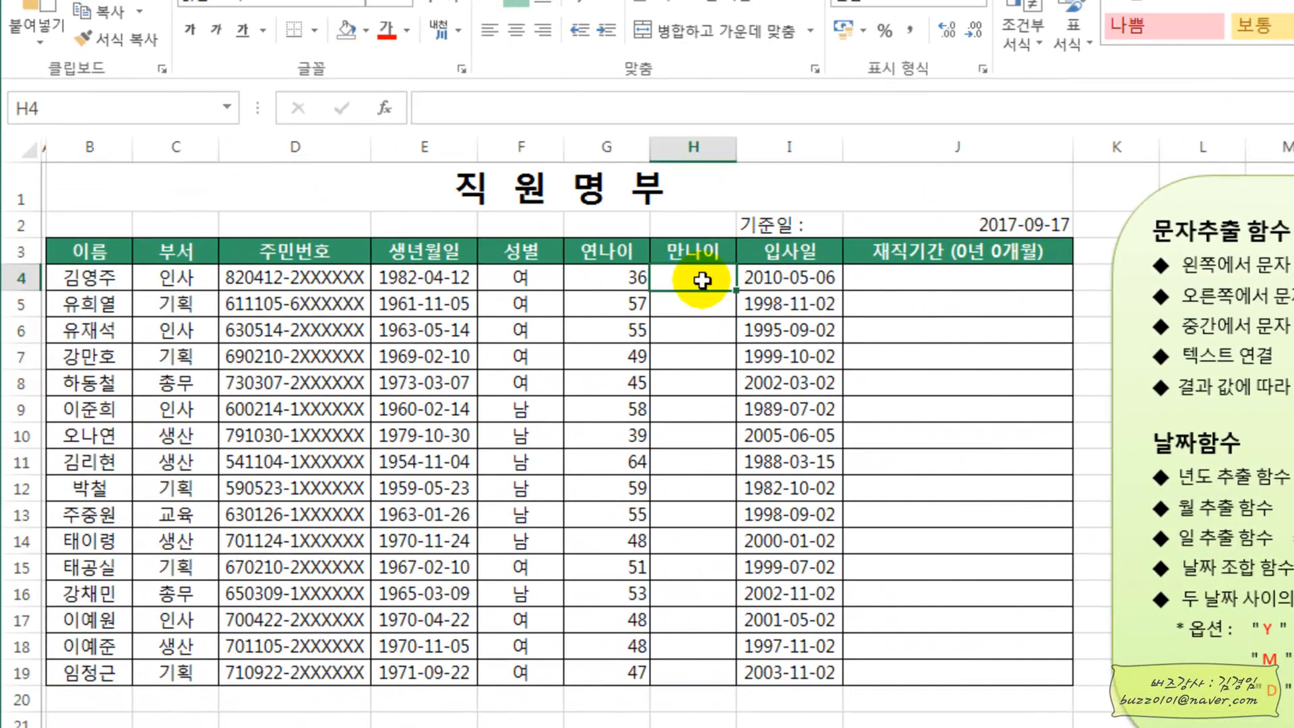
type("=")
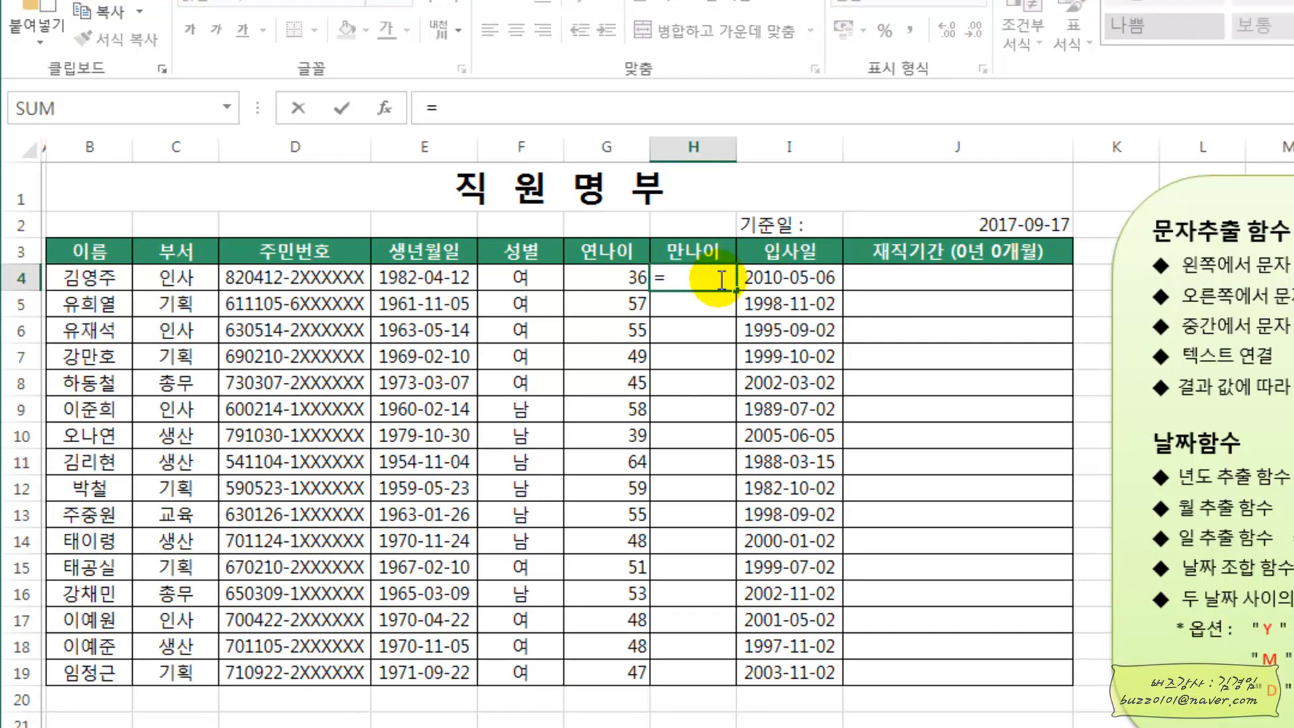
type("DD")
key("BackSpace")
type("ATE")
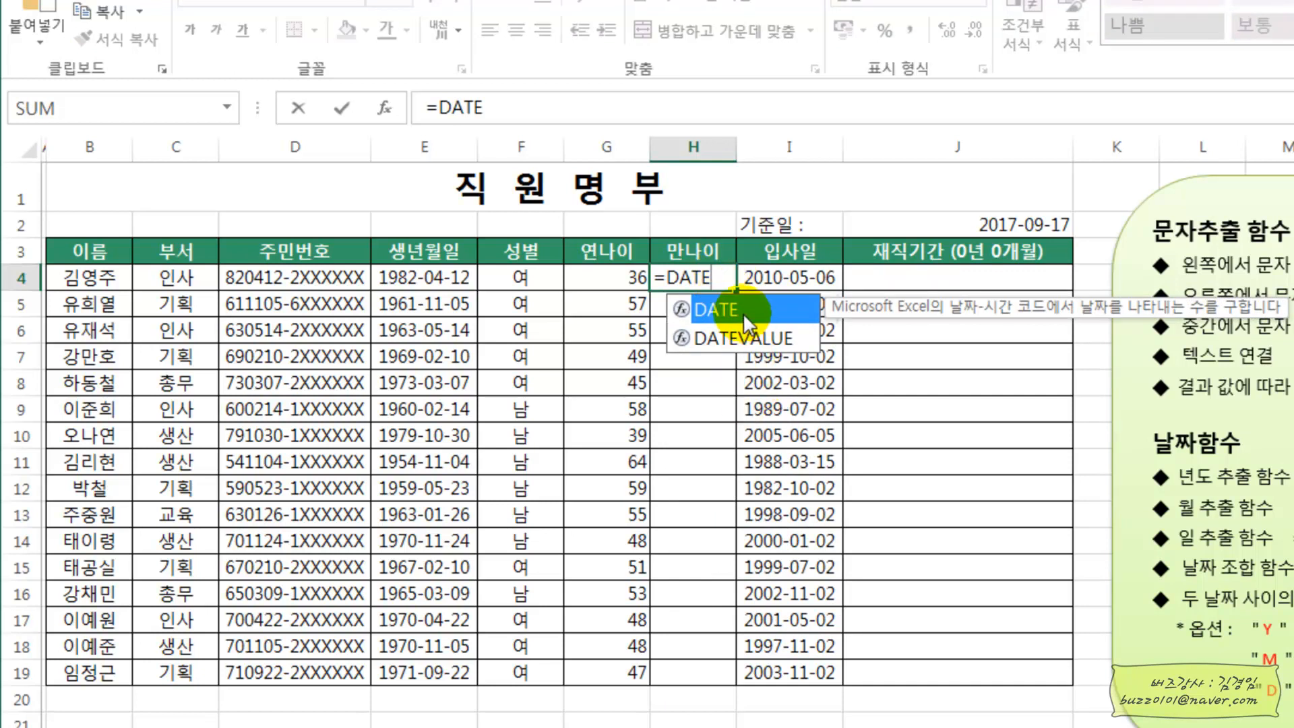
type("DIF")
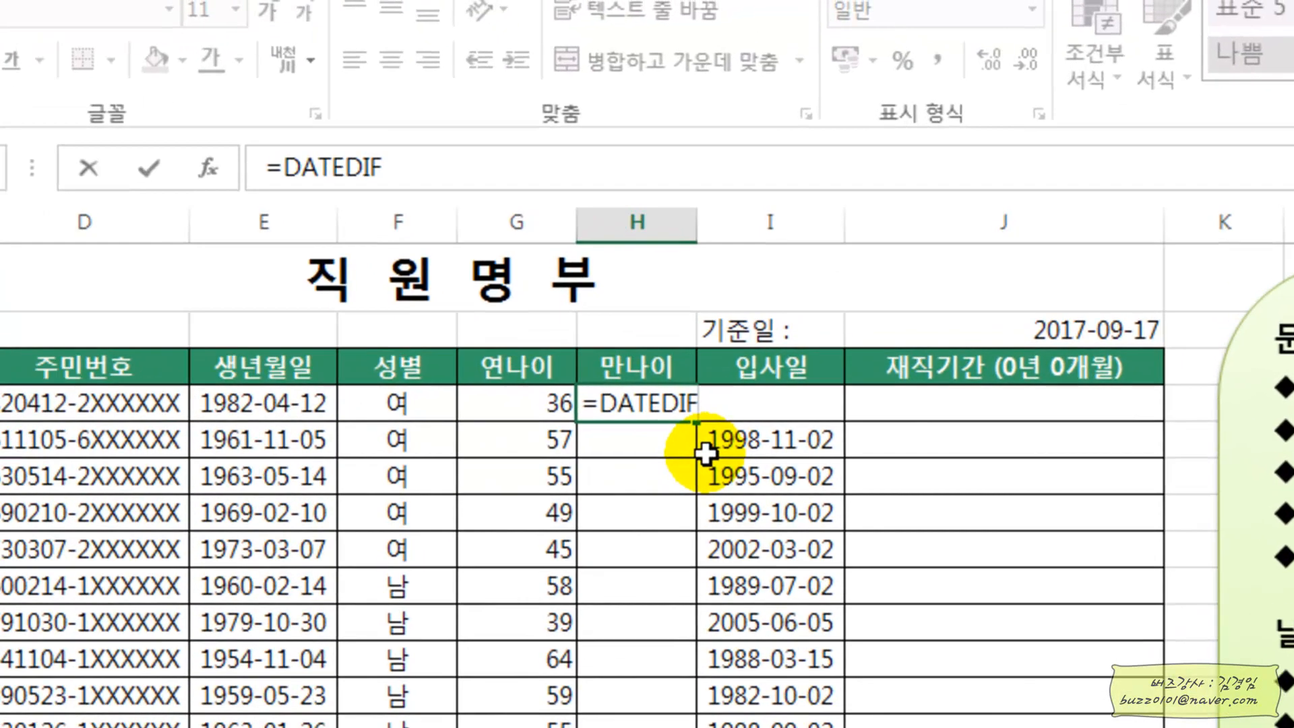
type("(")
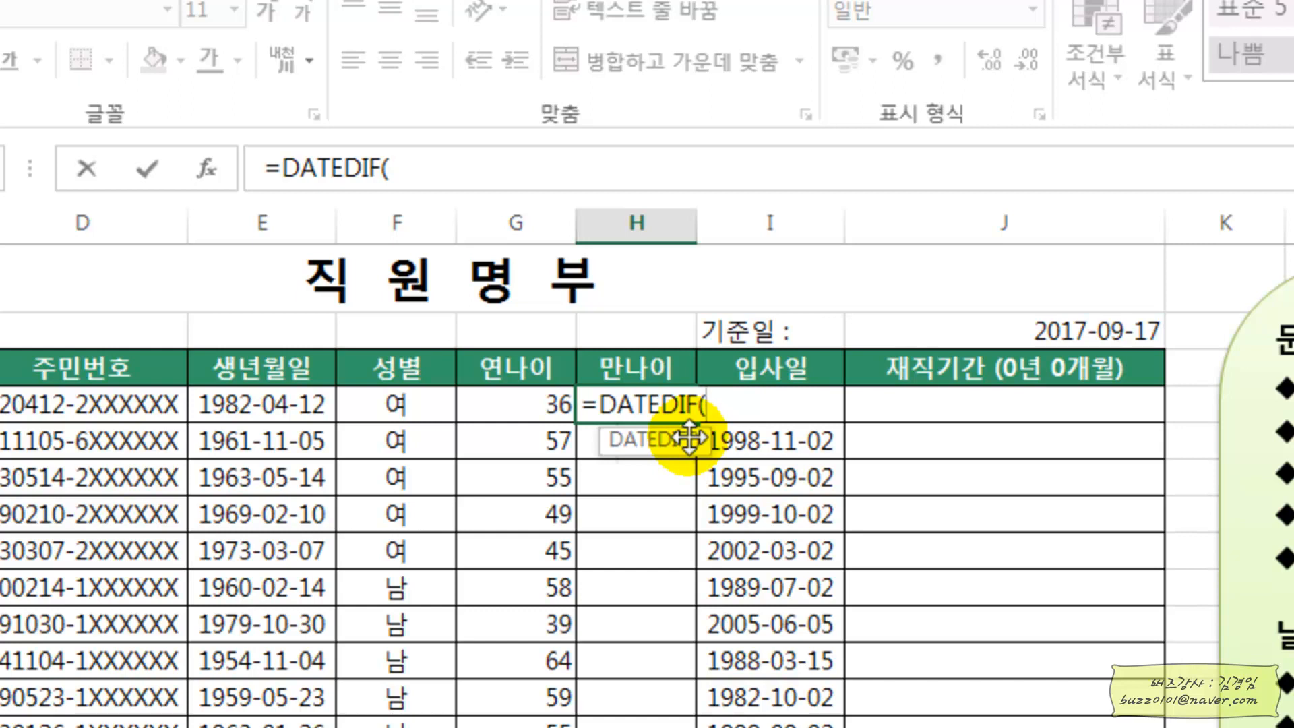
left_click(241, 404)
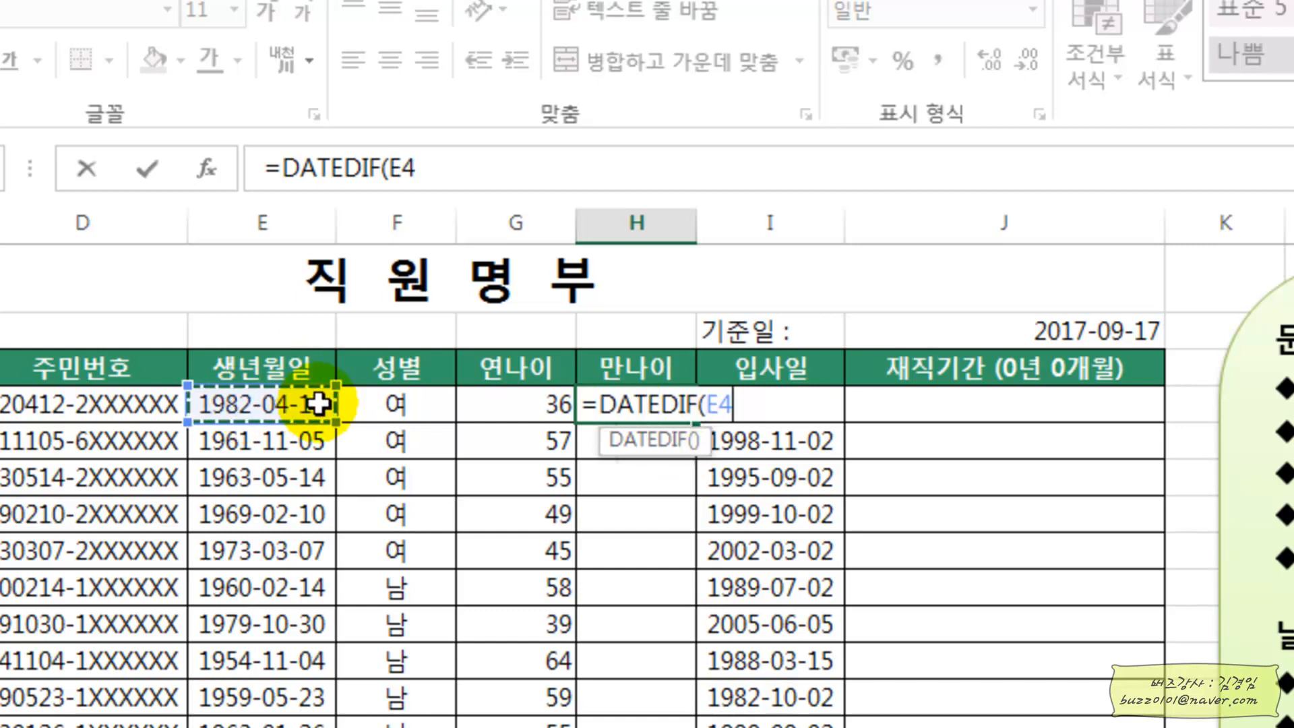
type(",")
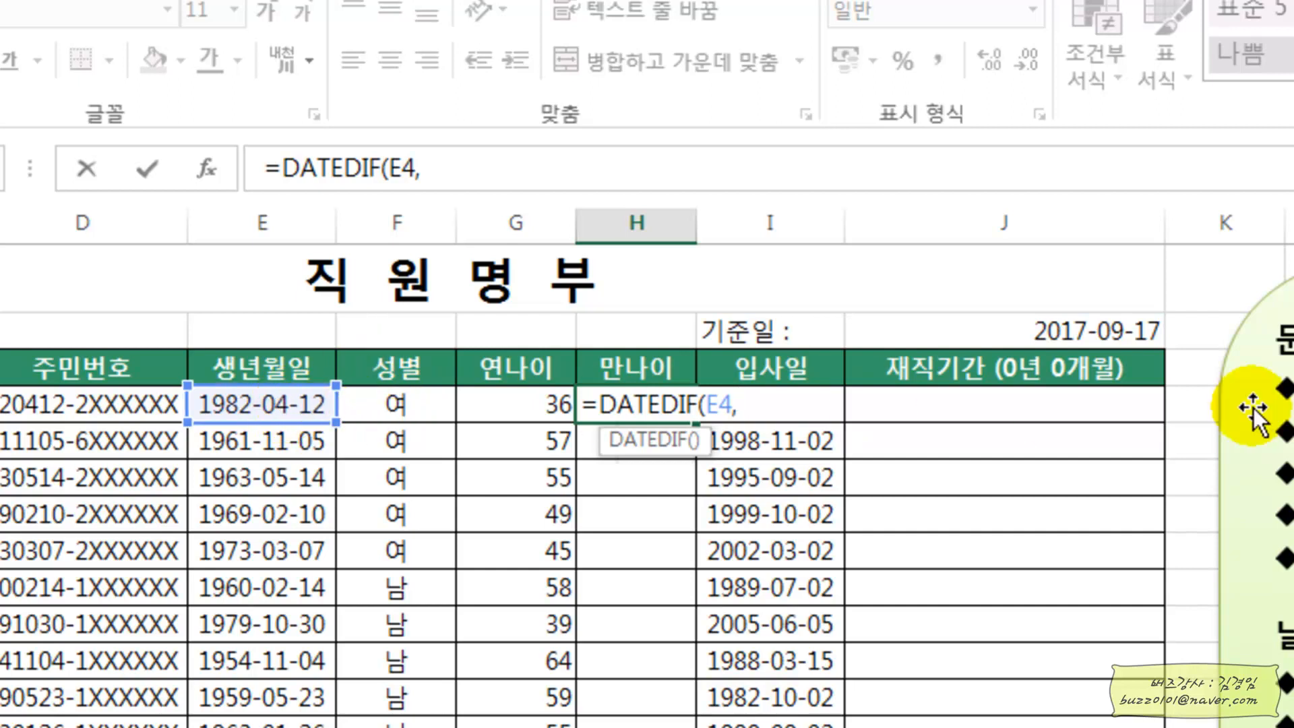
Complete the H4 formula with the absolute reference date and the year option: =DATEDIF(E4,$J$2,"Y").
left_click(1101, 330)
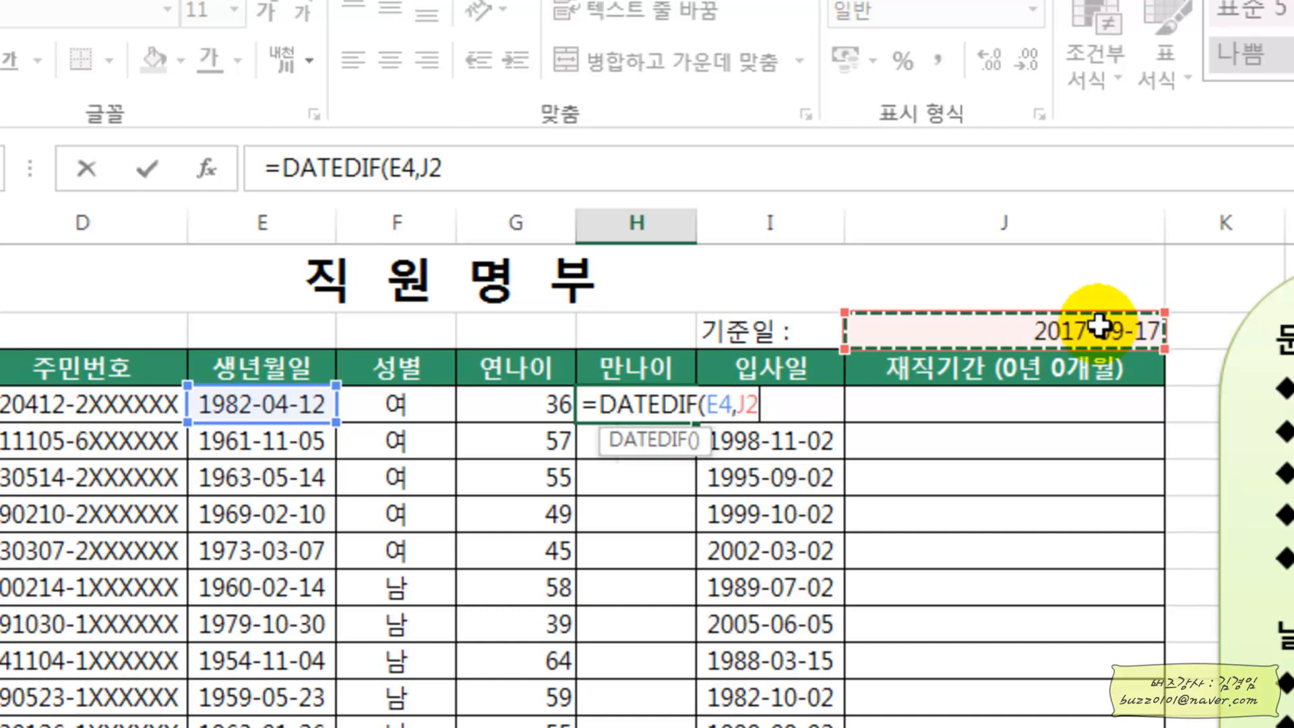
key("F4")
type(",")
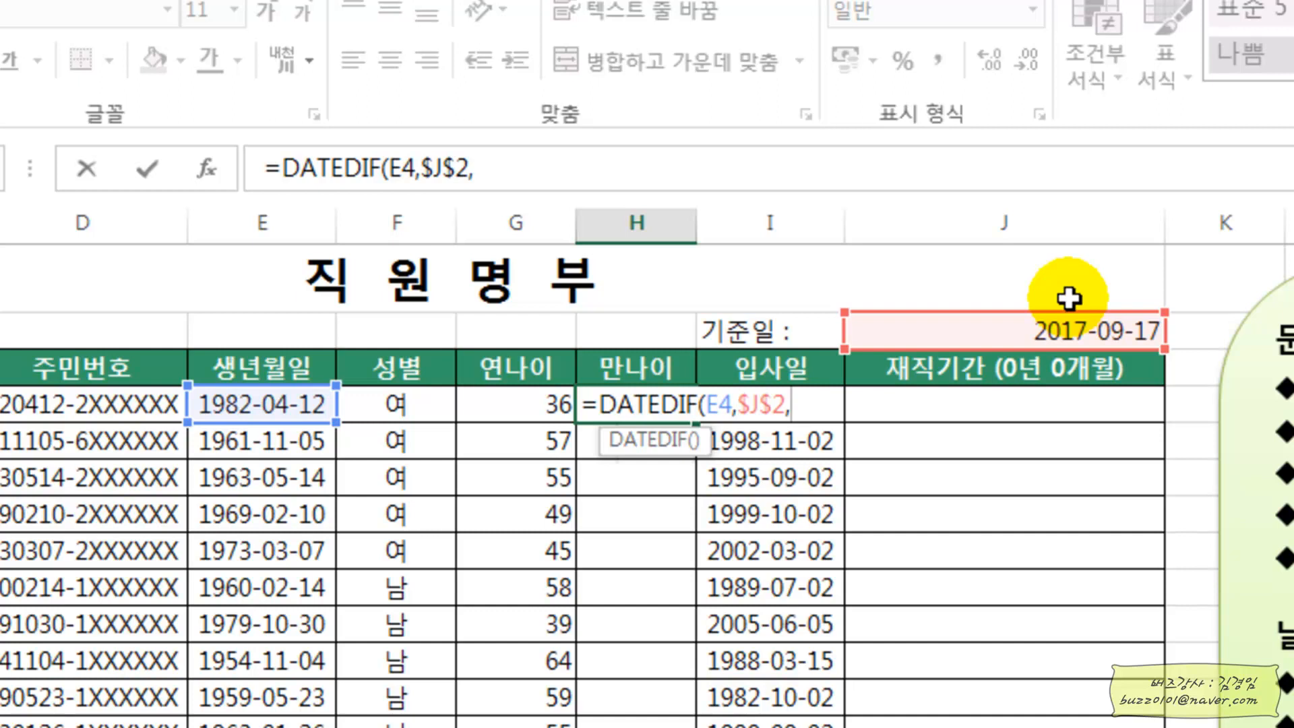
type("\"Y\")")
key("Return")
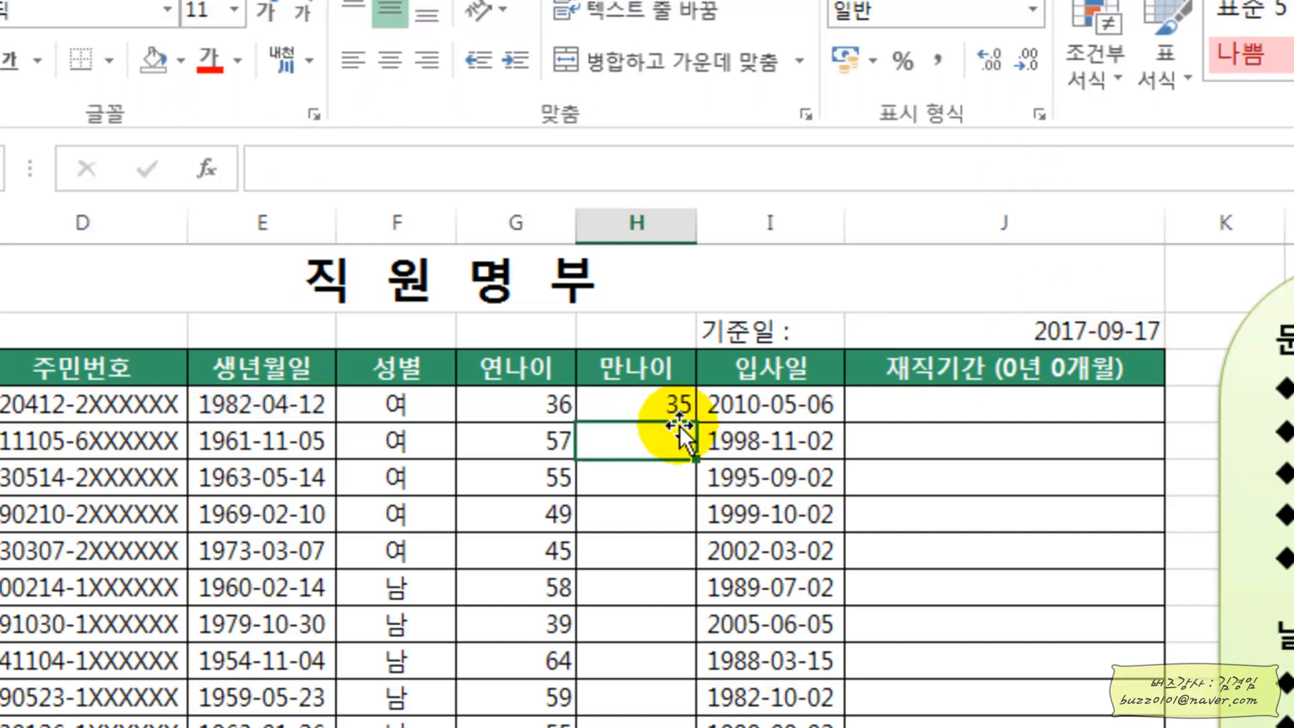
Fill the DATEDIF formula from H4 down through H19.
left_click(625, 394)
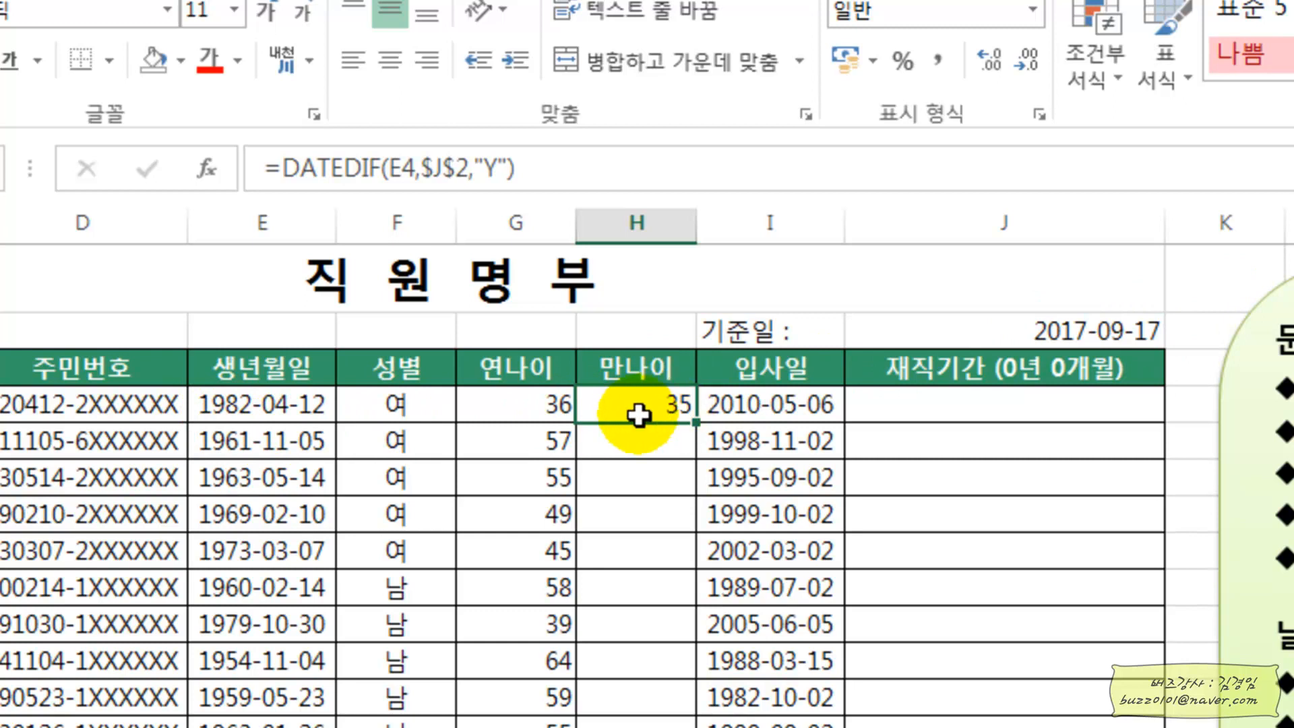
left_click_drag(698, 423, 683, 727)
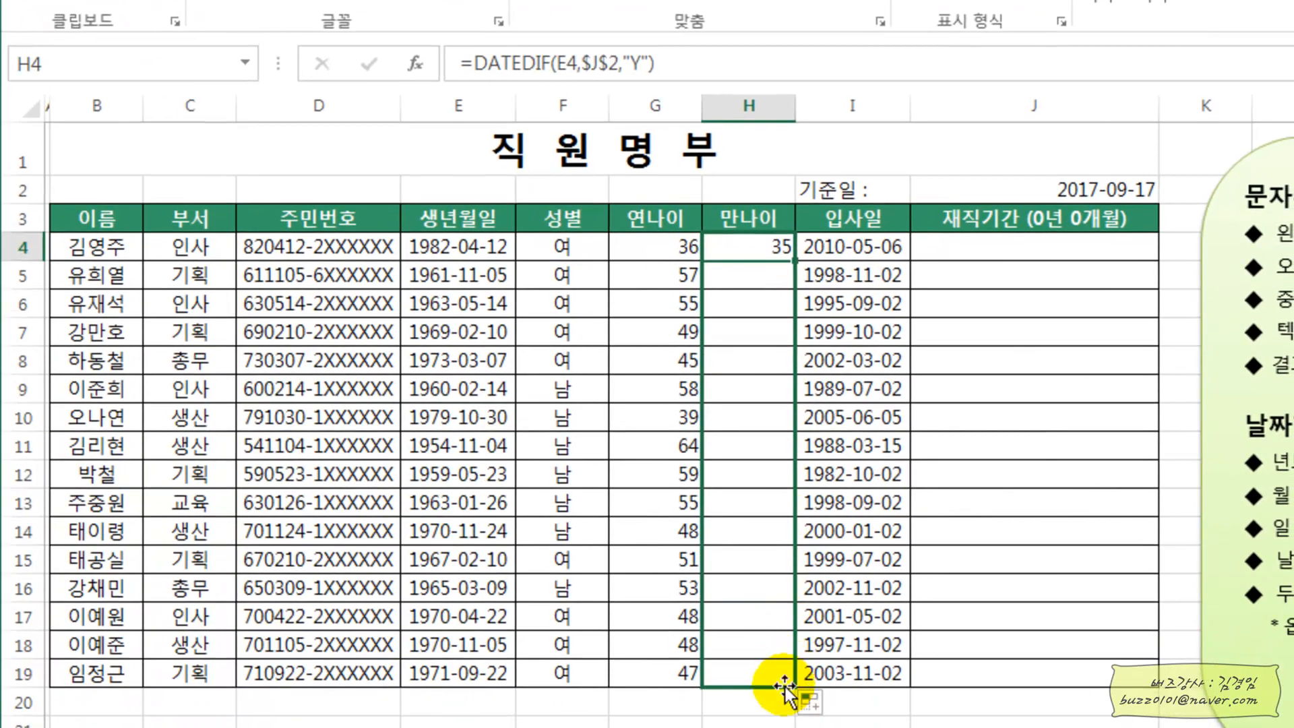
left_click_drag(785, 686, 785, 686)
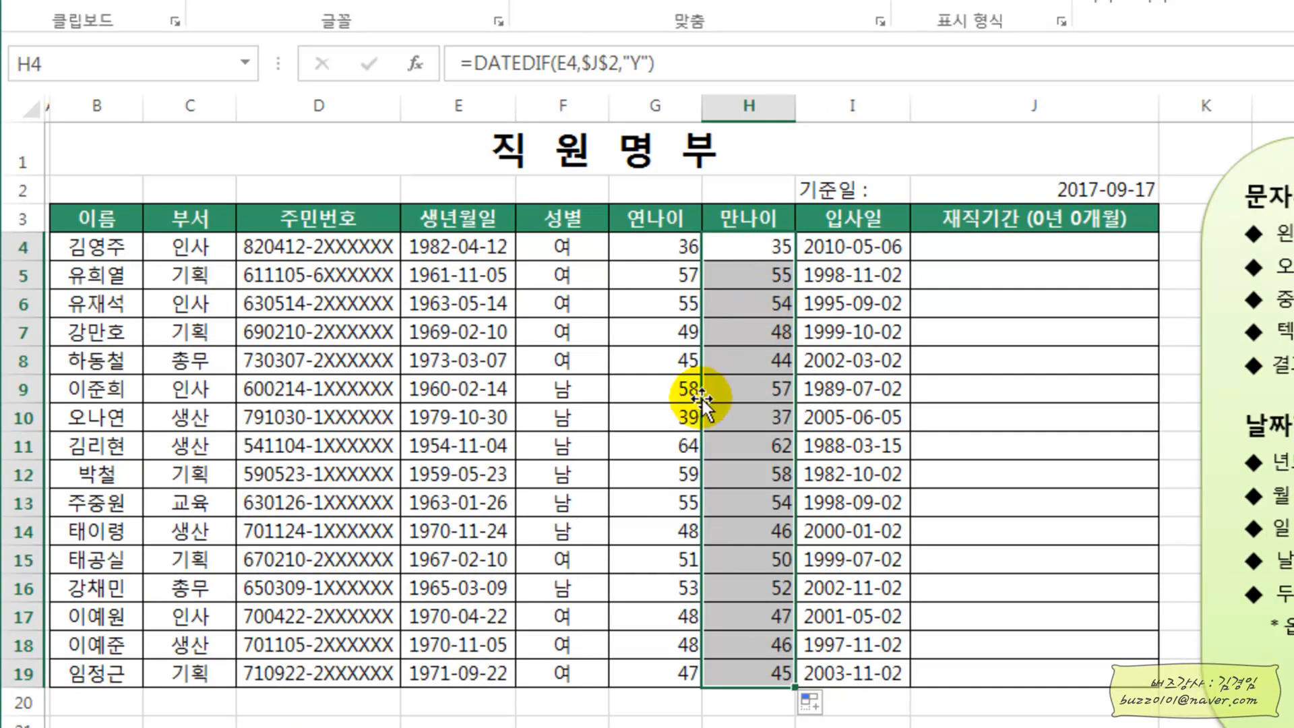
Compare the birth date, 연나이 and 만나이 cells in row 10 to see how the two age calculations differ.
left_click(469, 414)
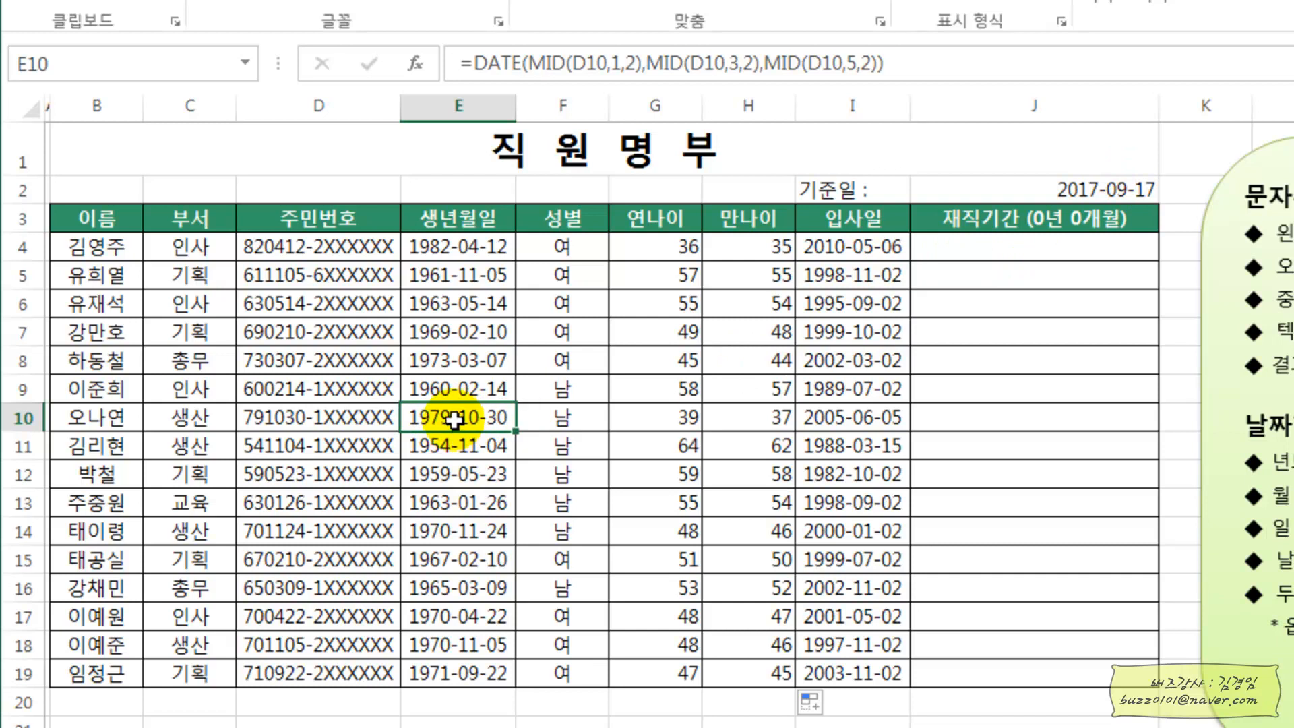
left_click(758, 419)
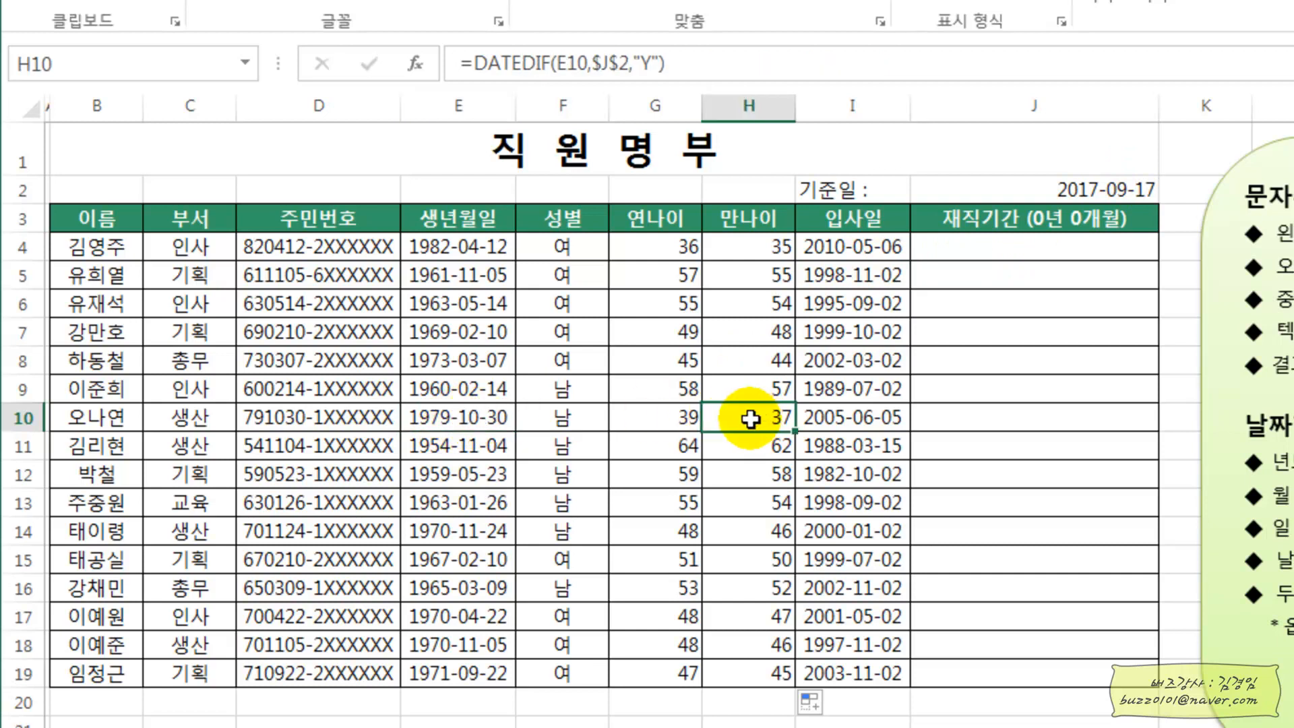
left_click(652, 416)
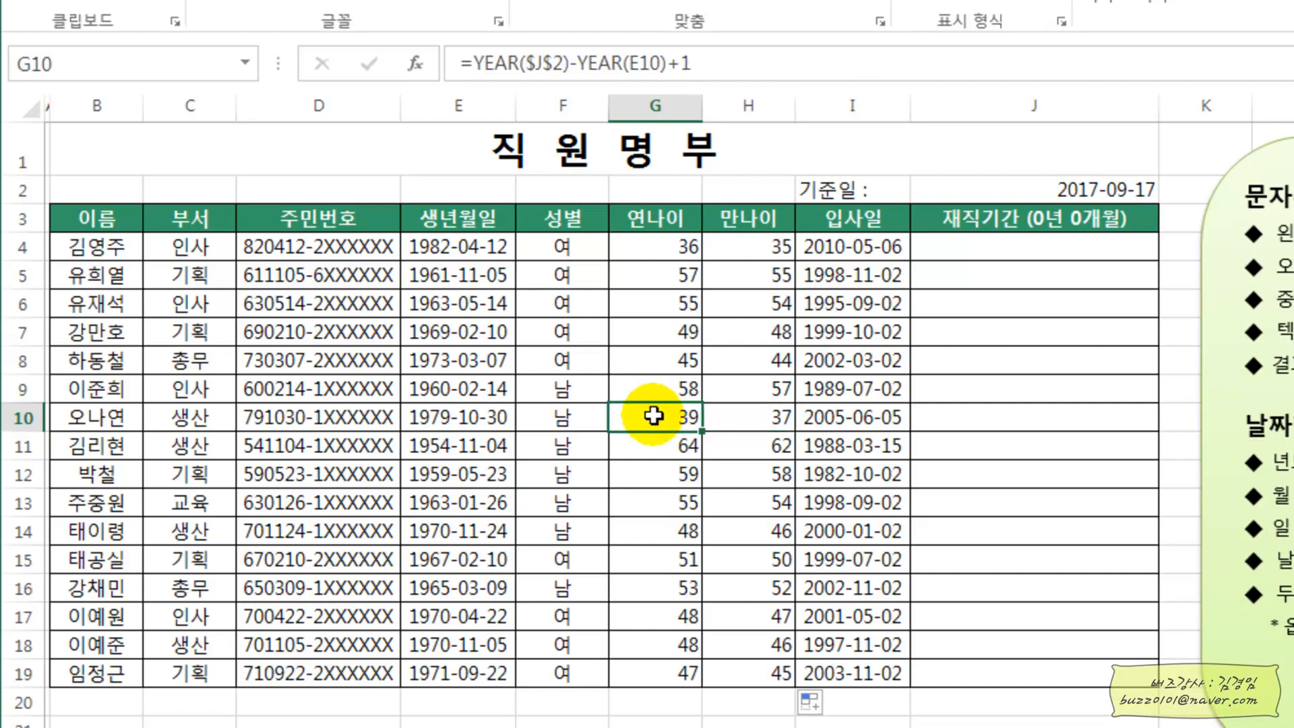
left_click(733, 416)
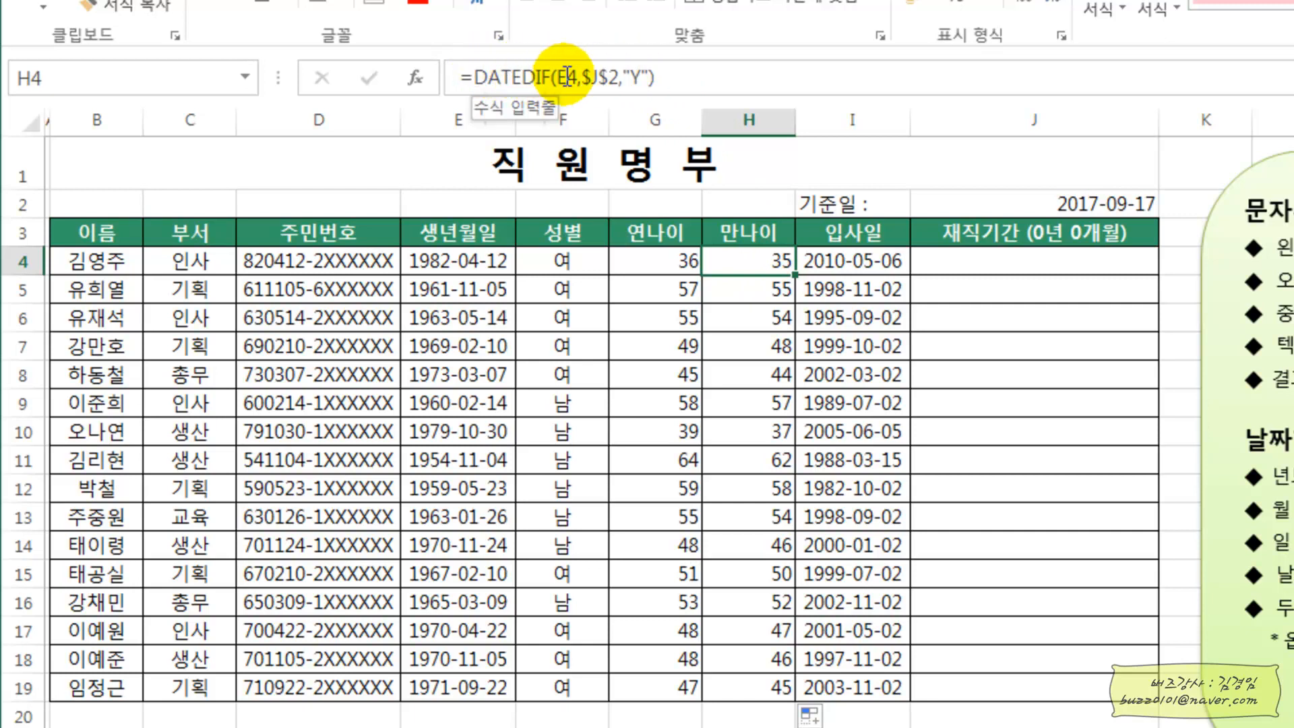
Change the DATEDIF option in H4 to "M" for total months and fill the formula down through H19.
left_click(640, 78)
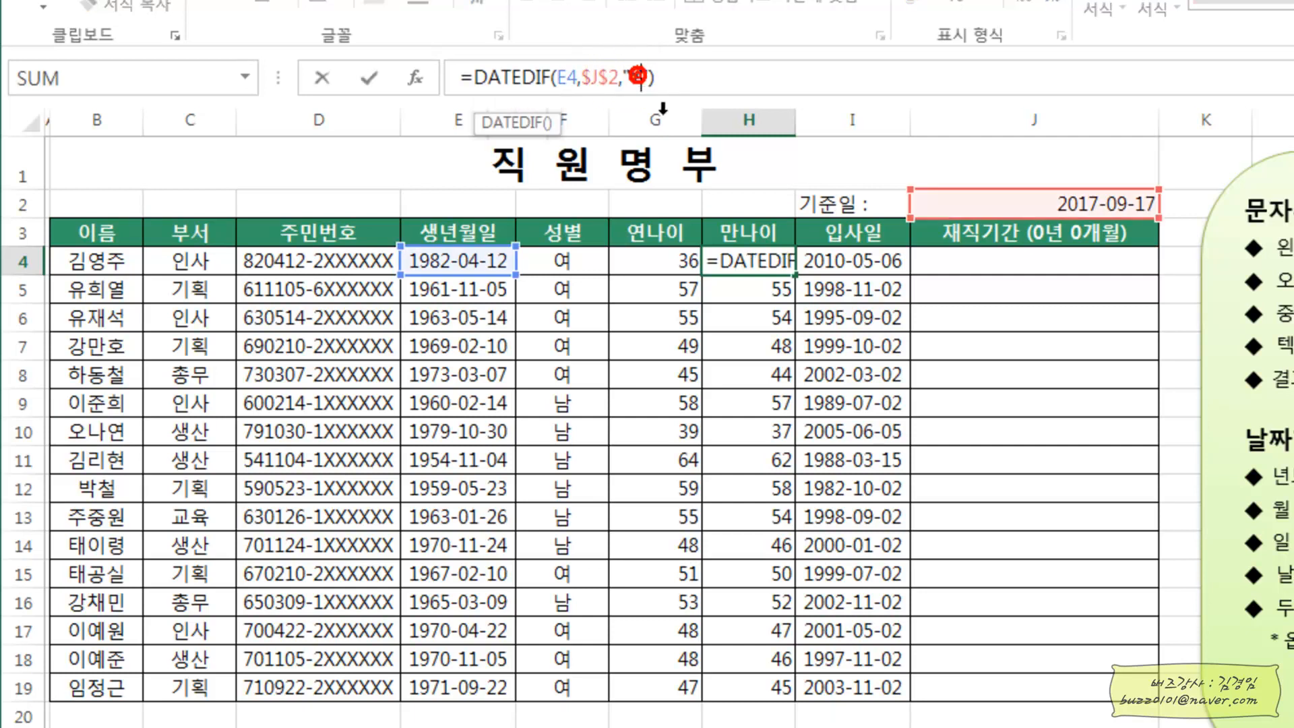
key("BackSpace")
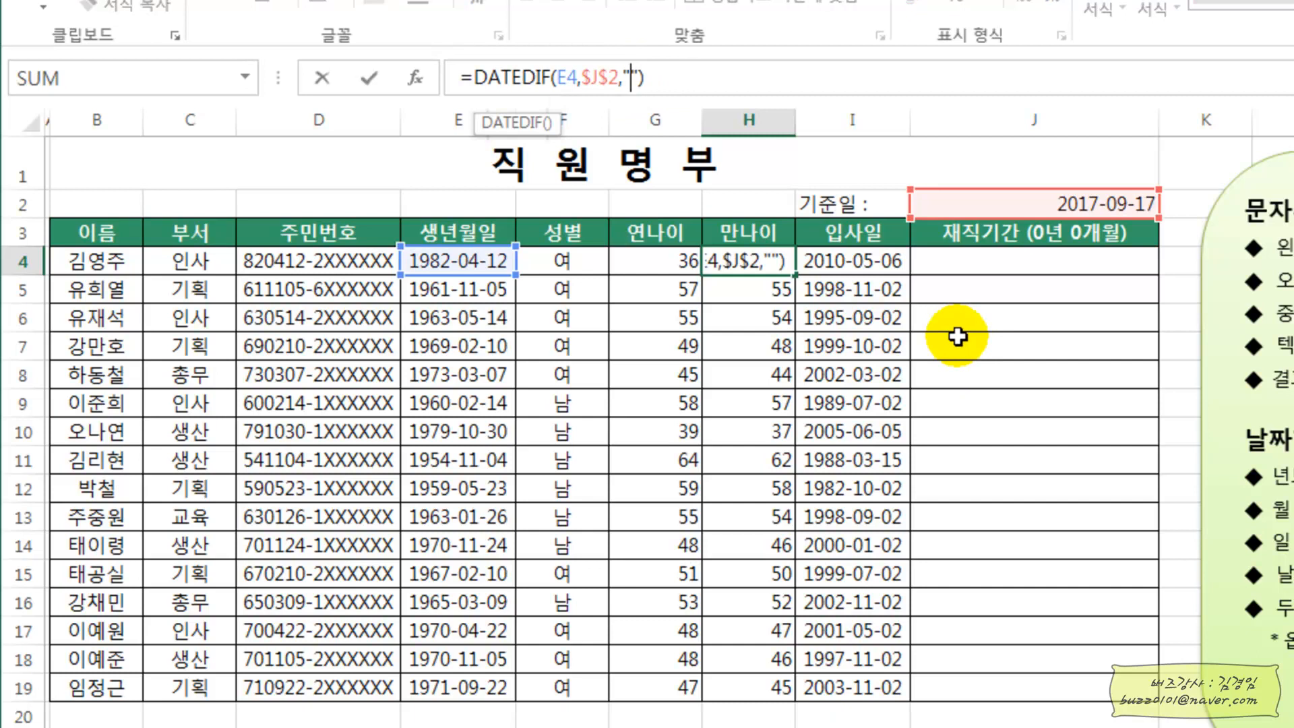
type("M")
key("Return")
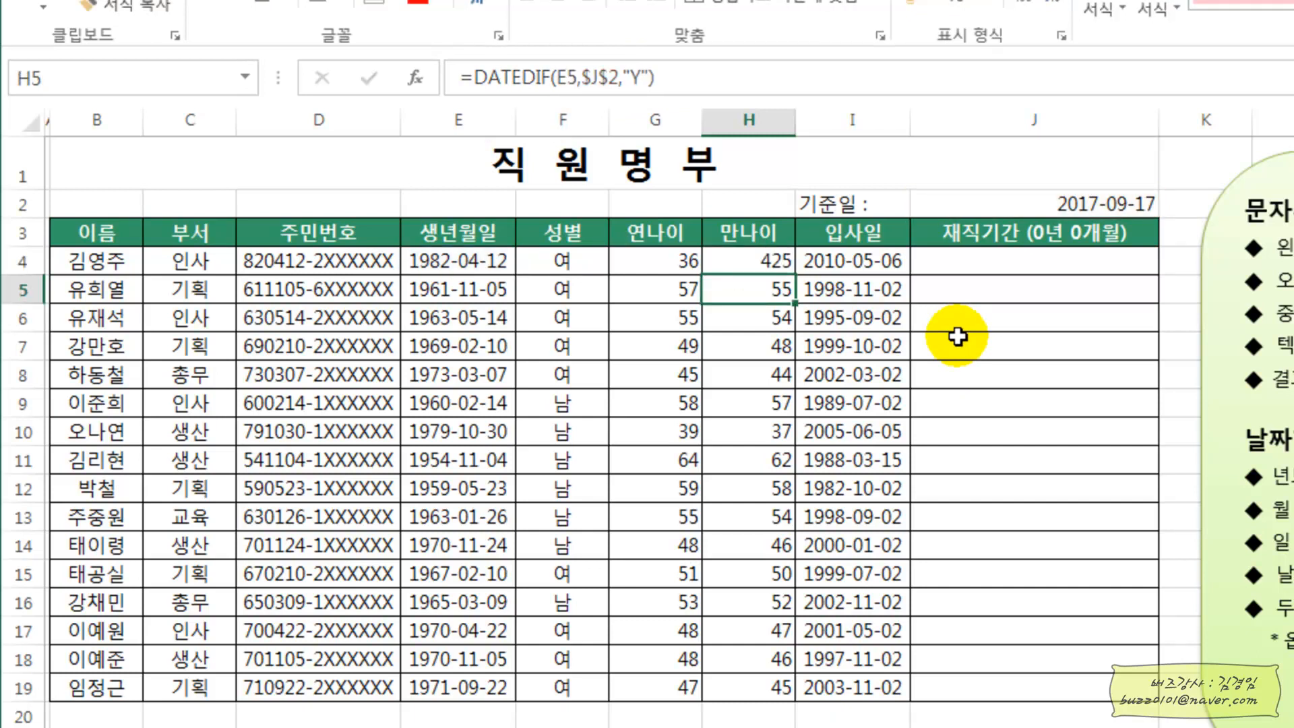
left_click(762, 261)
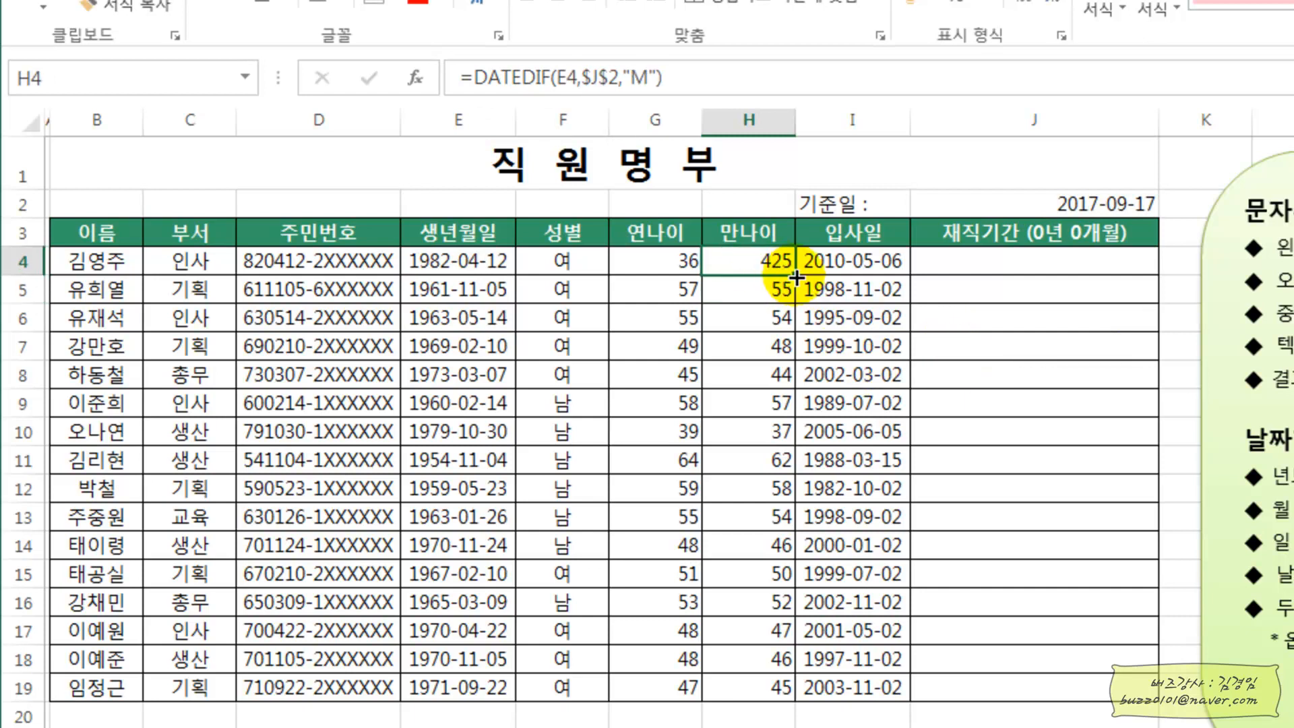
double_click(795, 276)
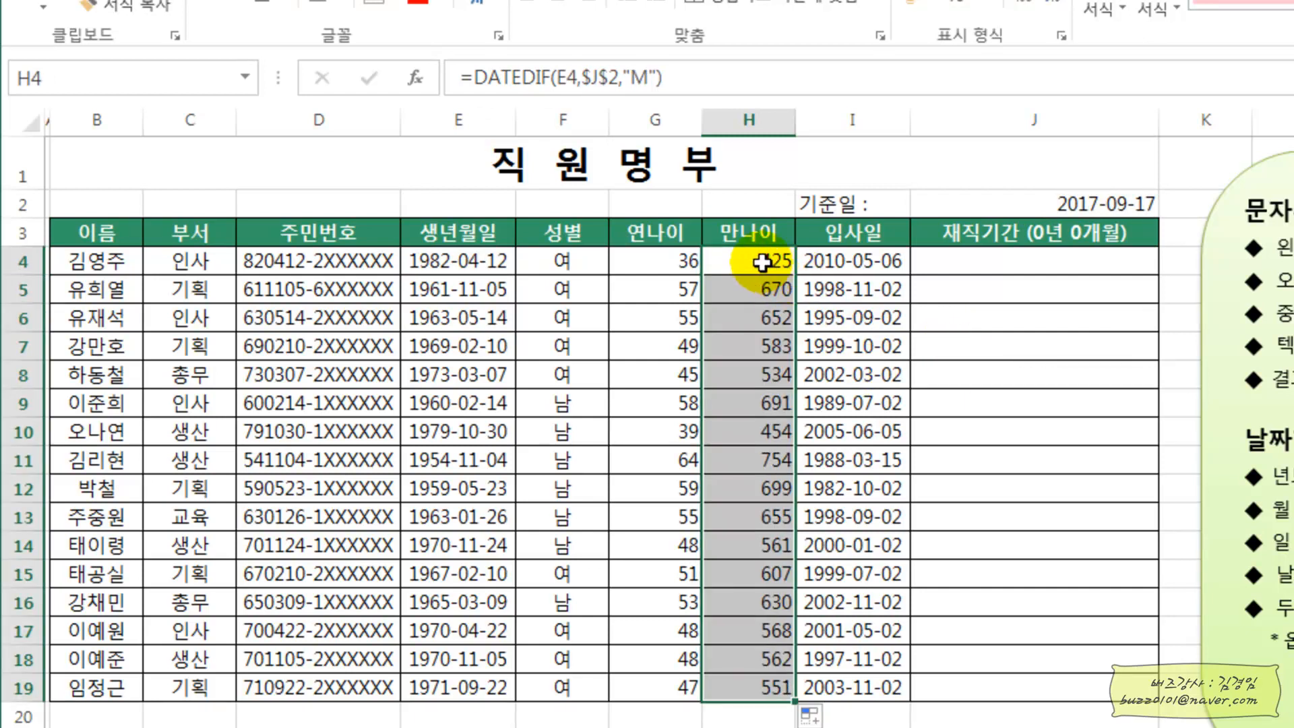
left_click(765, 263)
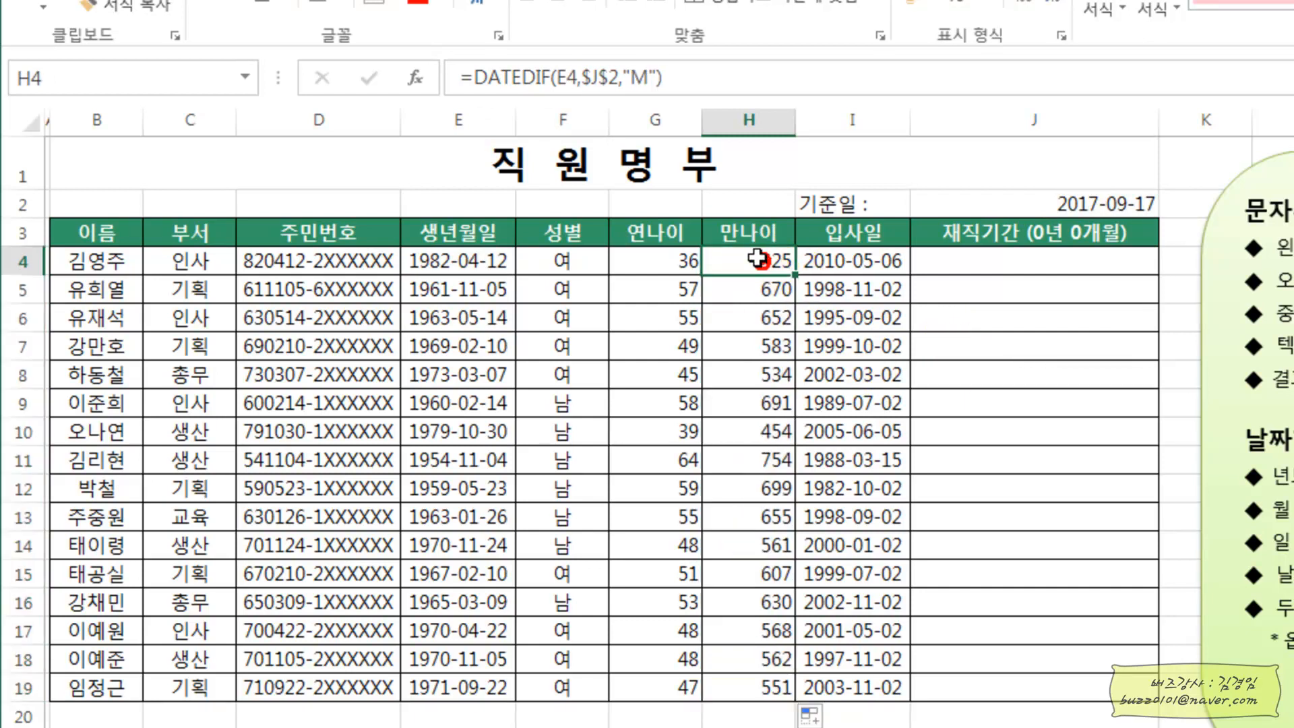
left_click(738, 289)
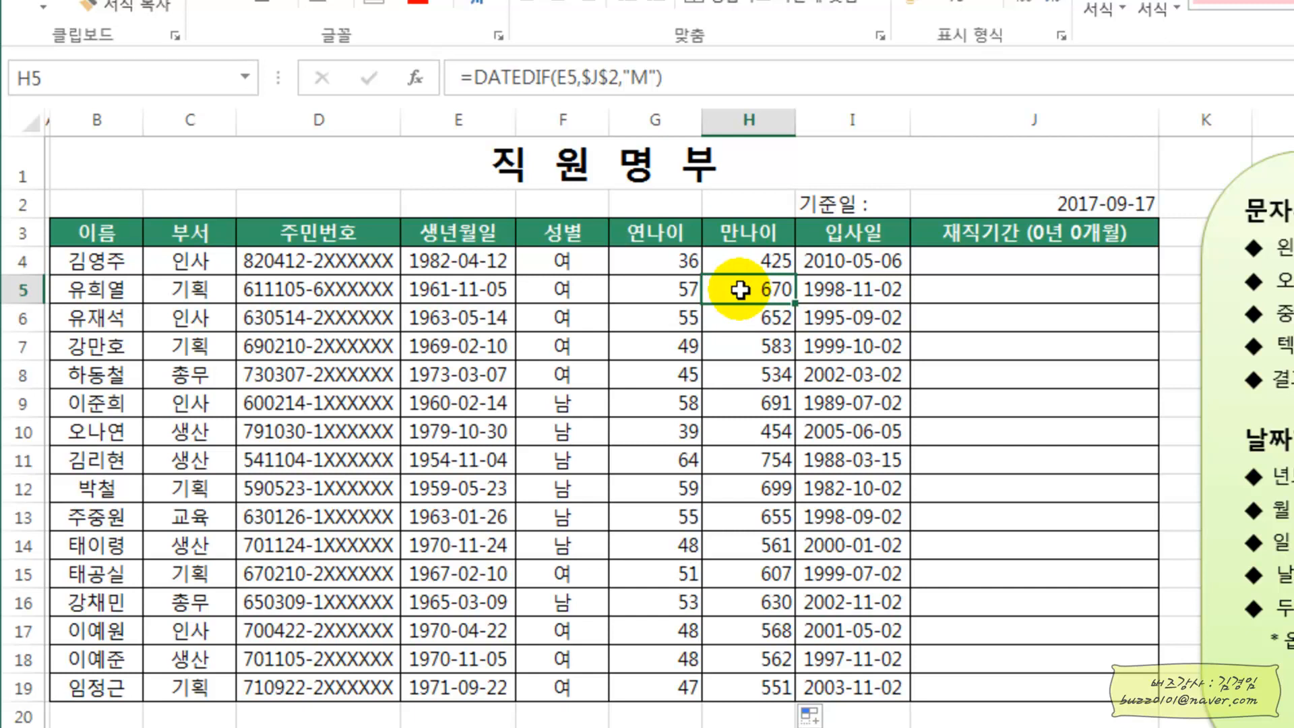
left_click(741, 262)
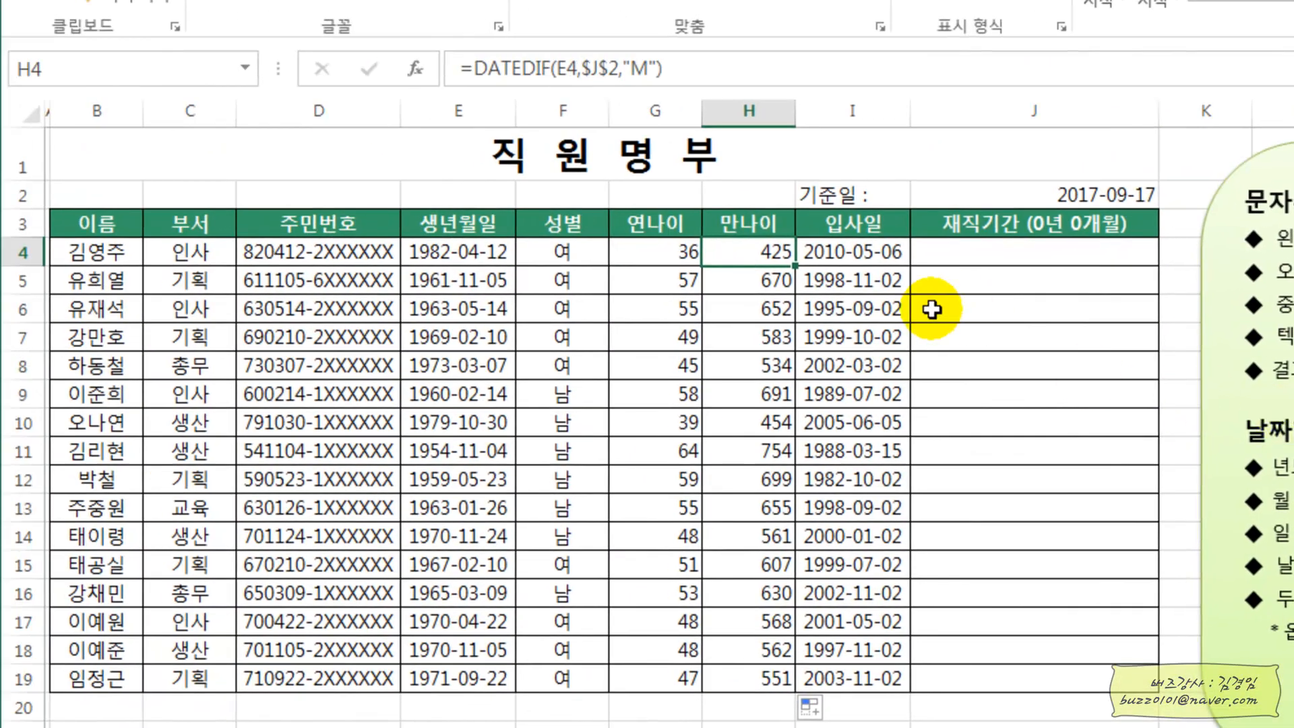
left_click(992, 308)
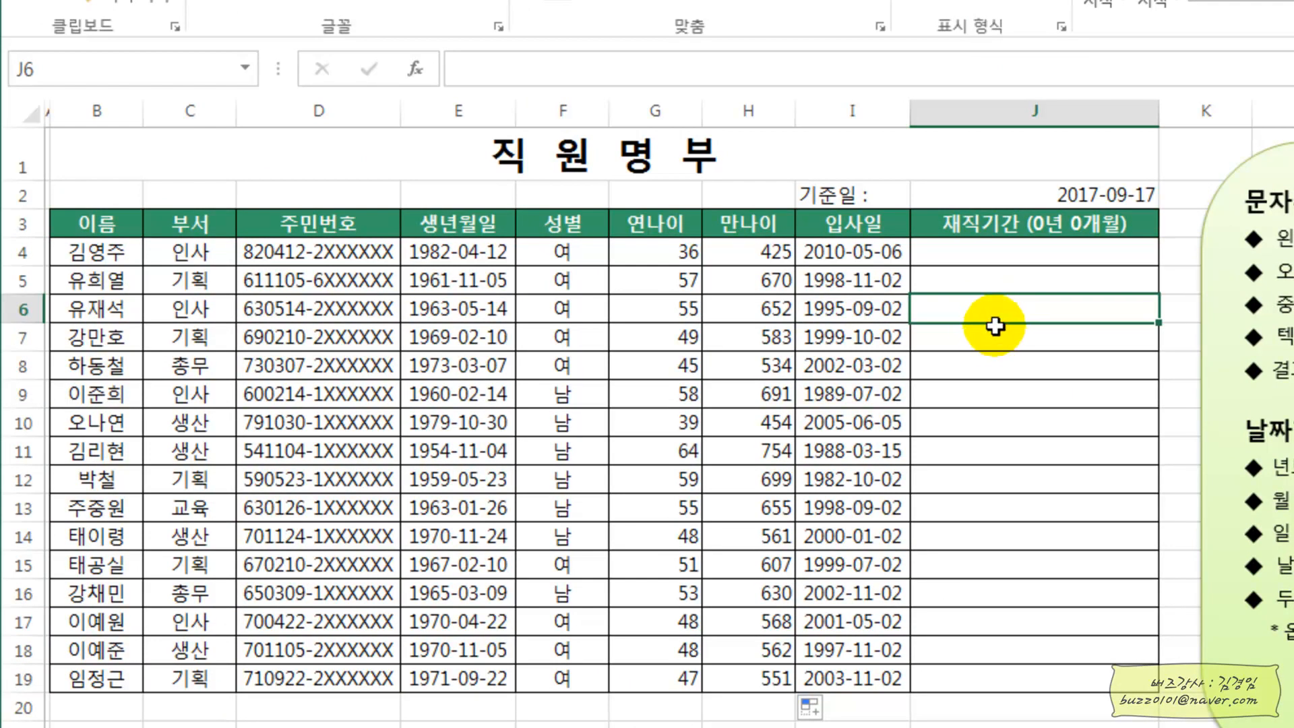
Select H4:H19 and change the DATEDIF option to "D" for total days in all selected cells at once.
left_click(745, 251)
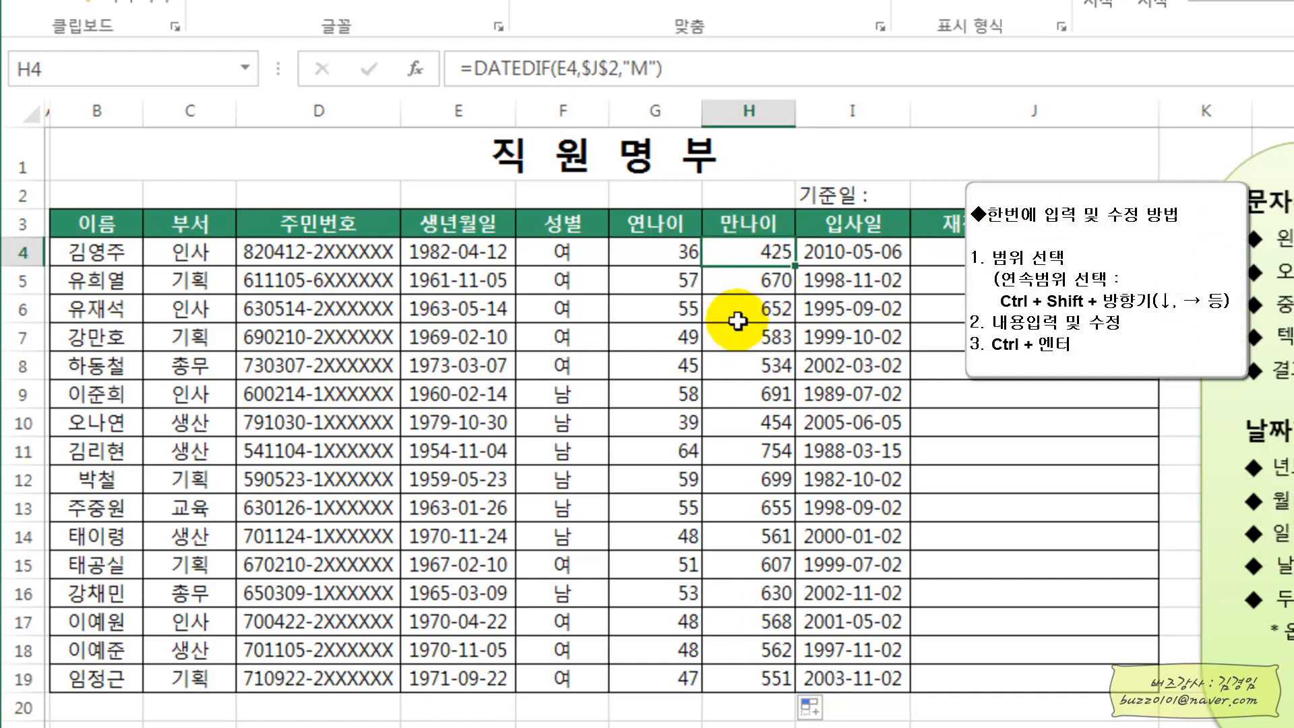
left_click_drag(747, 252, 775, 687)
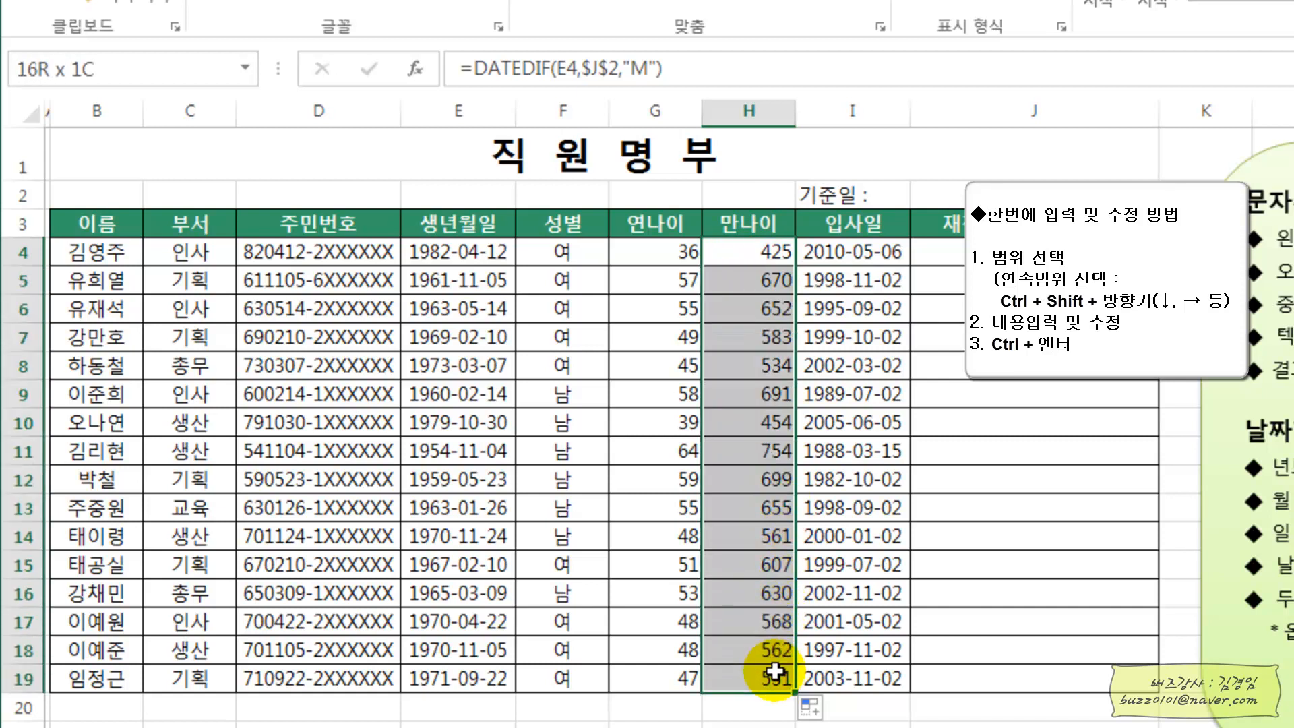
left_click(745, 252)
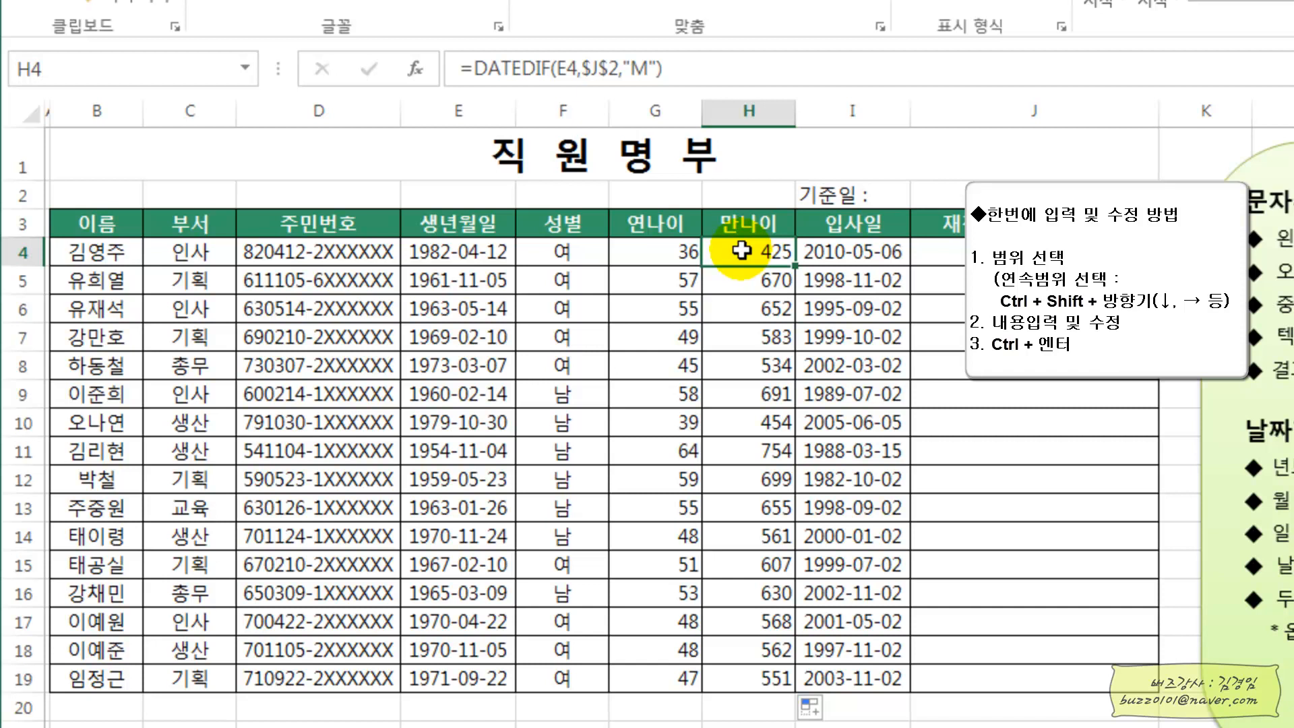
key("ctrl+shift+Down")
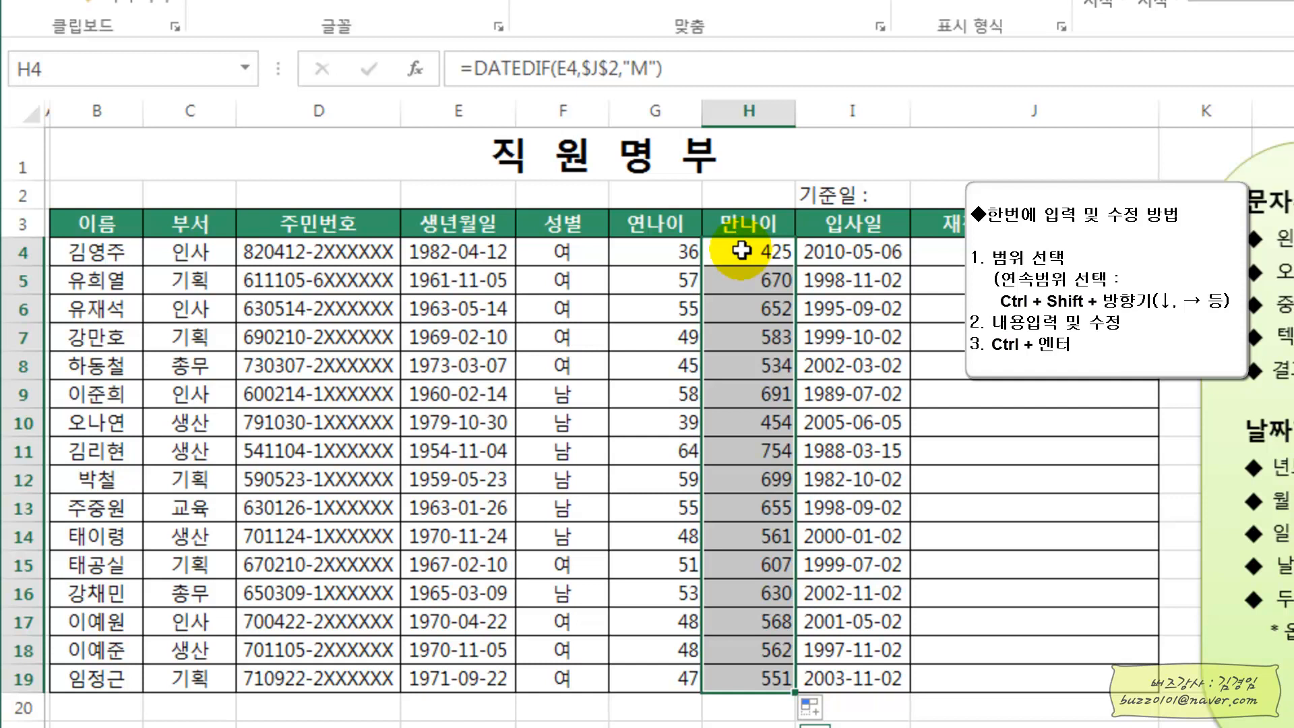
left_click(634, 69)
double_click(642, 70)
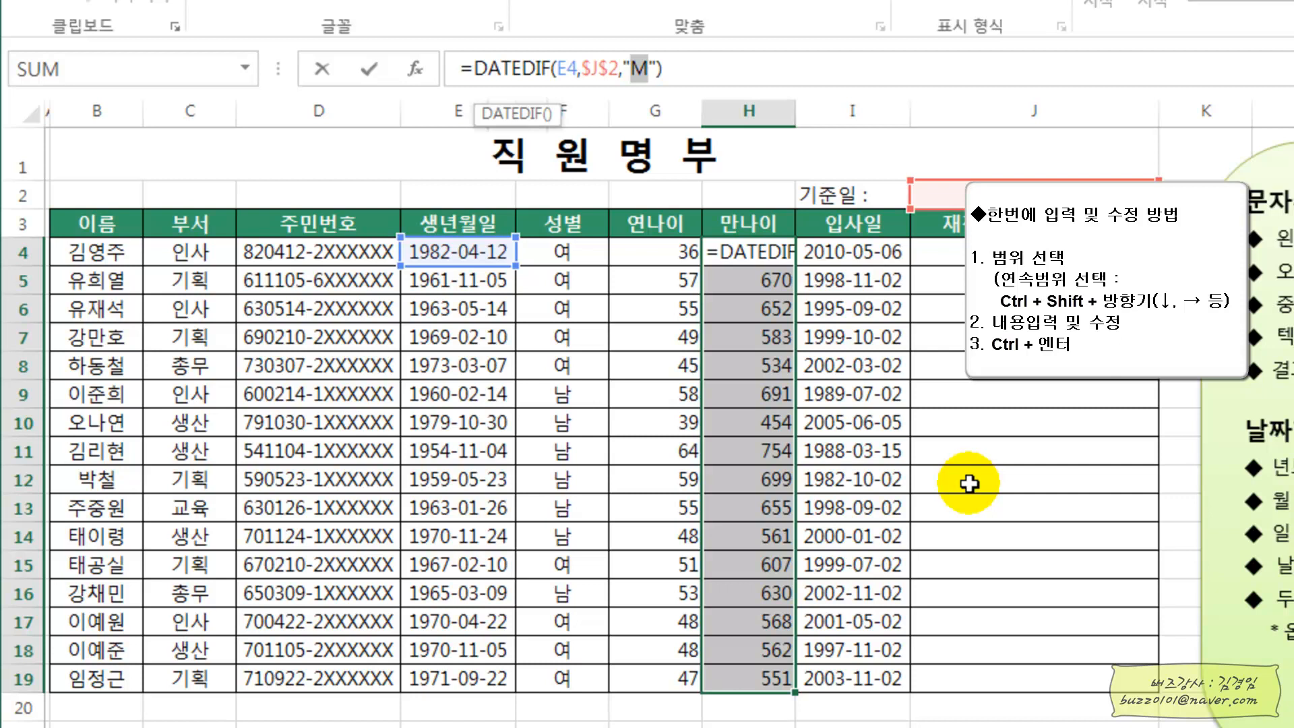
type("D")
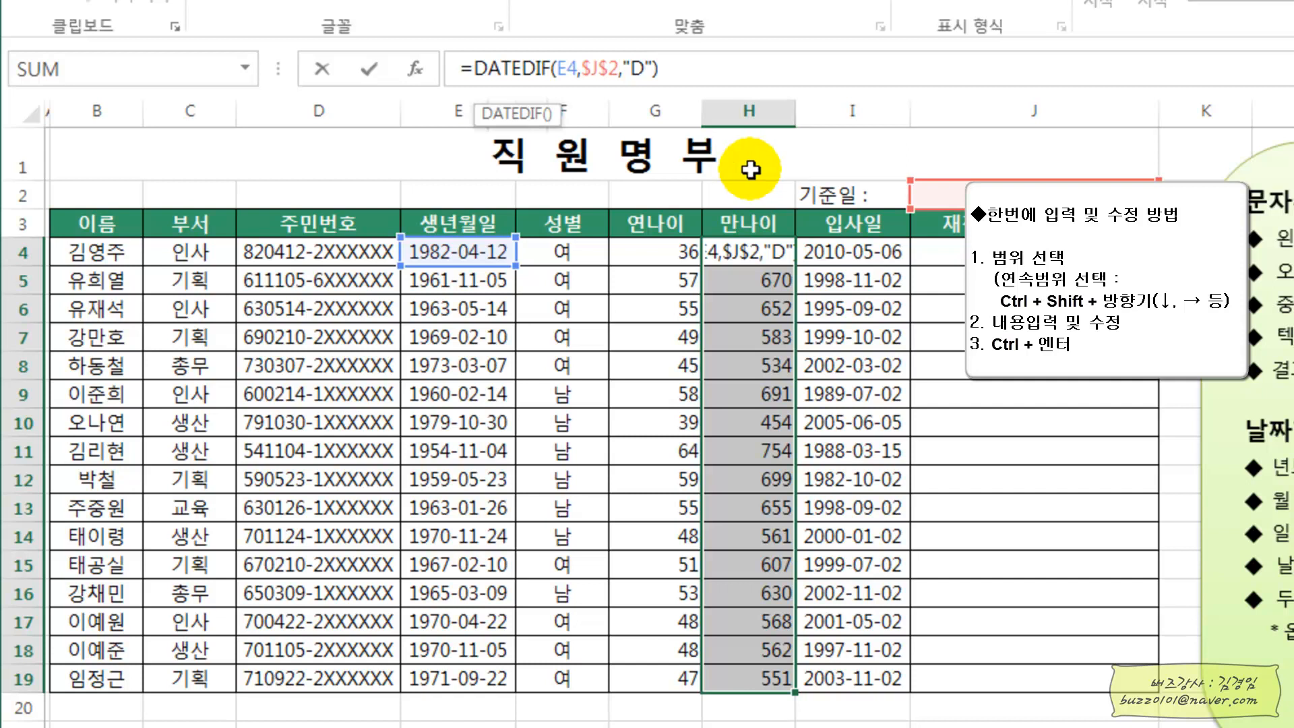
key("ctrl+Return")
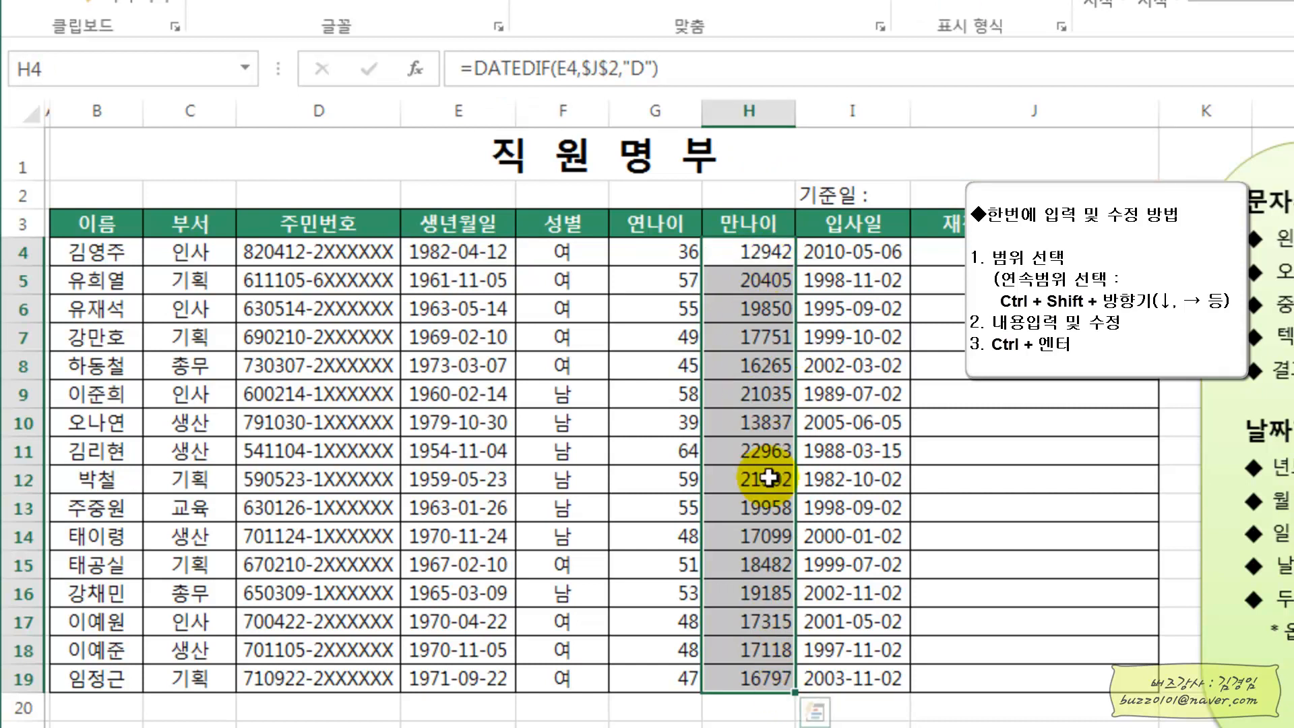
left_click(983, 398)
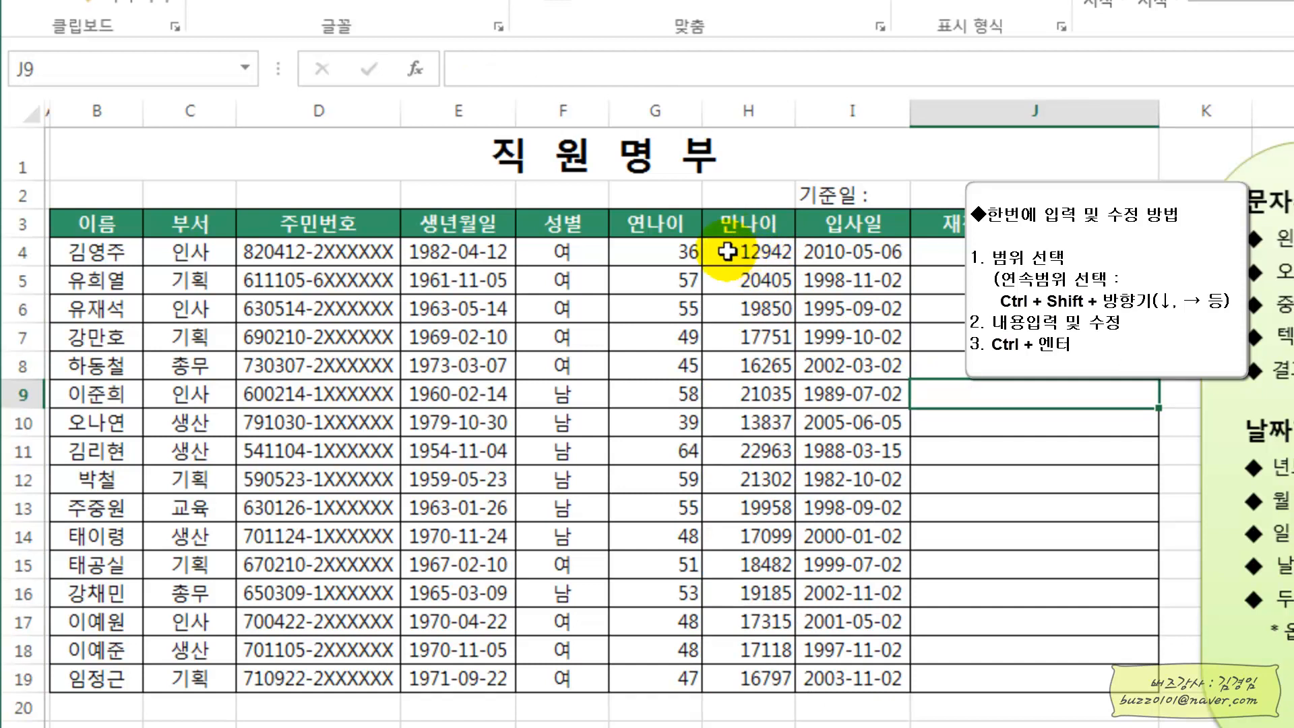
Set the DATEDIF option to "Y" for all 만나이 cells H4:H19 in a single entry.
left_click_drag(756, 253, 738, 676)
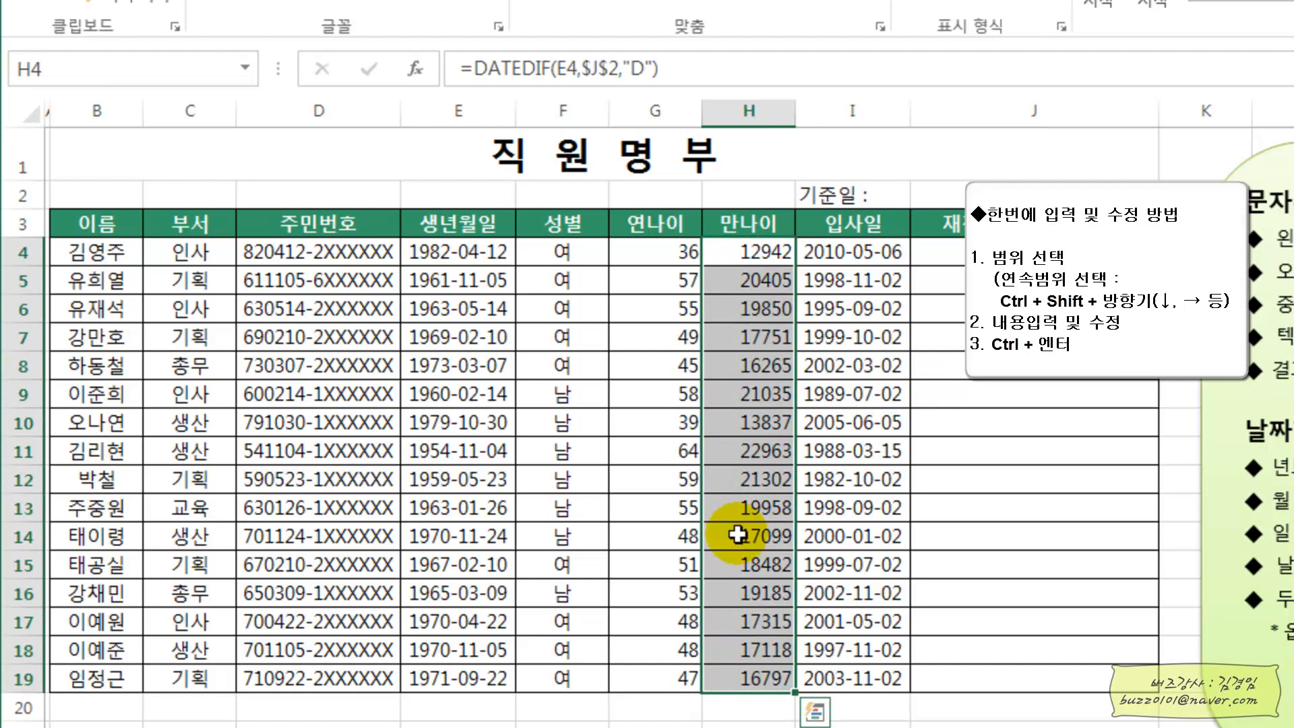
left_click(633, 68)
key("BackSpace")
type("Y")
double_click(639, 70)
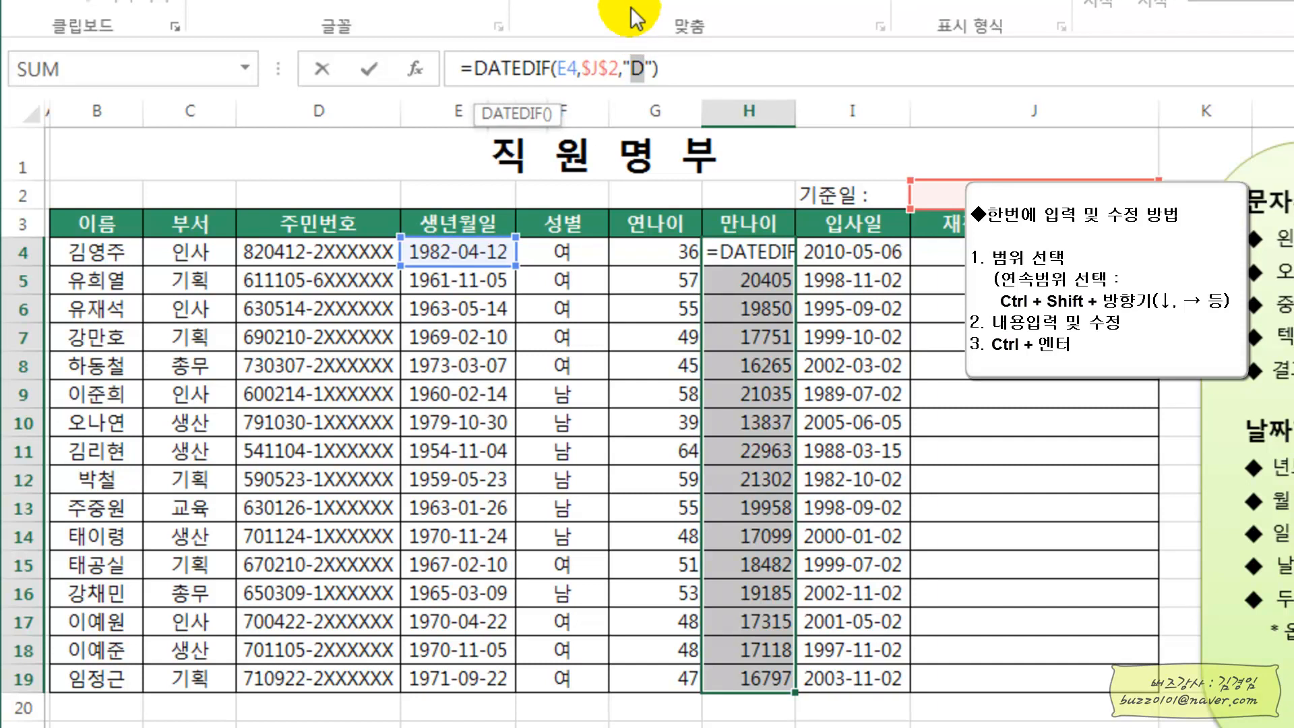
type("Y")
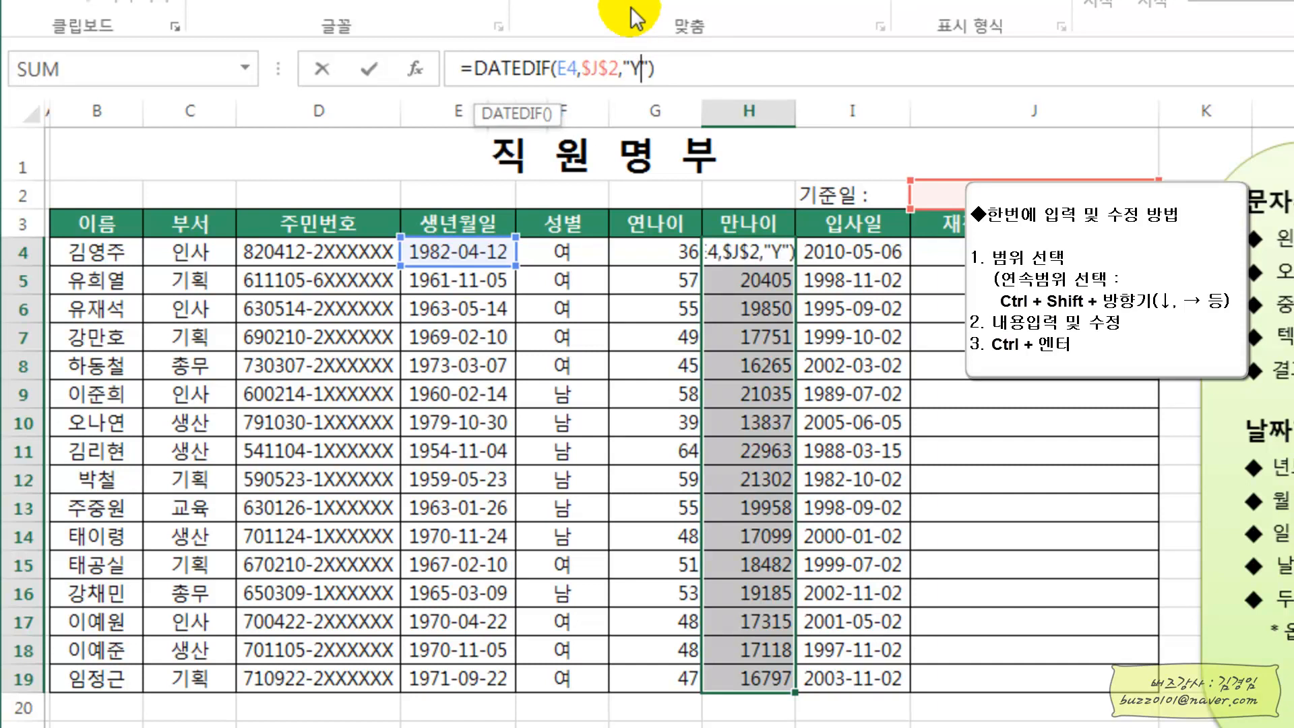
key("ctrl+Return")
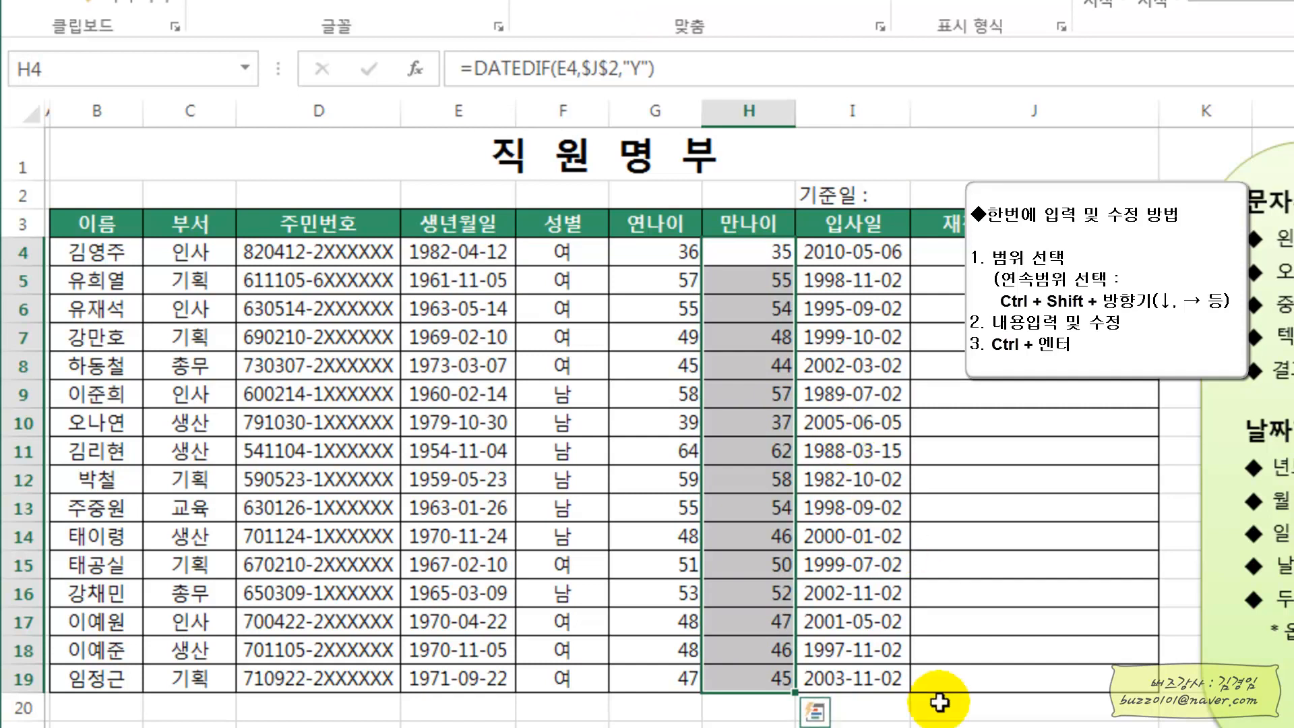
left_click(869, 722)
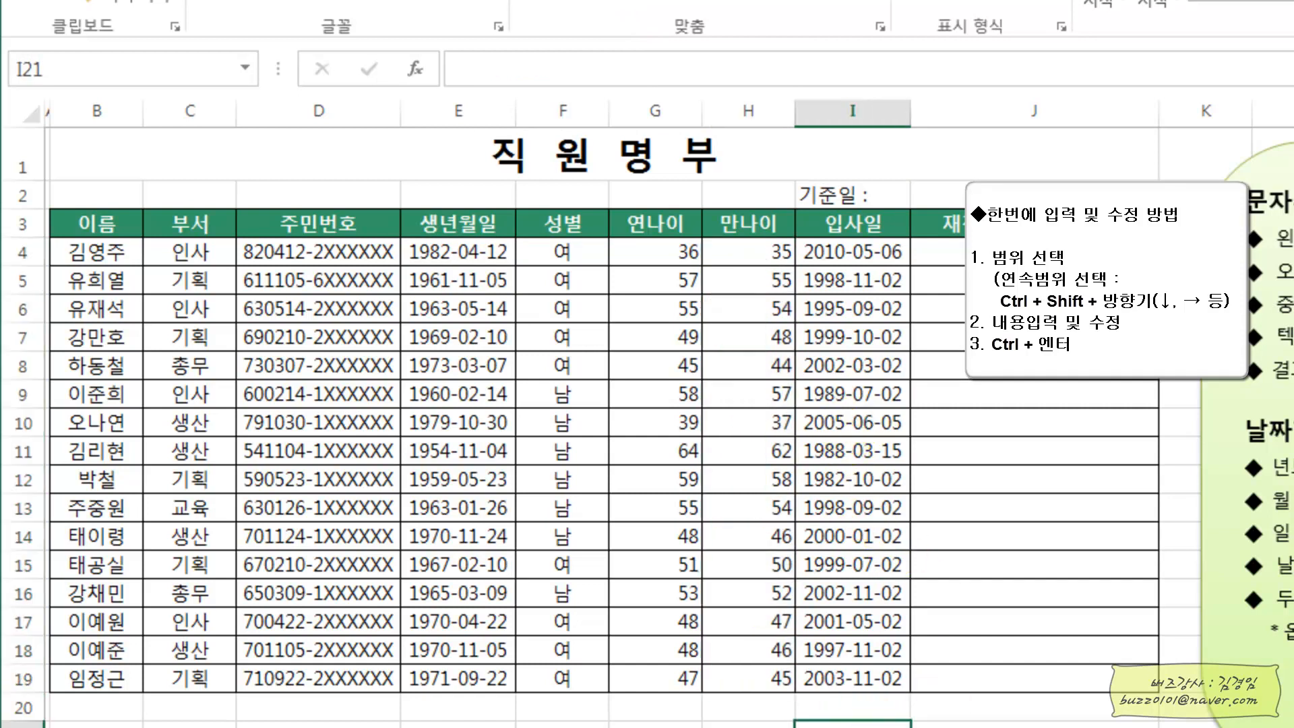